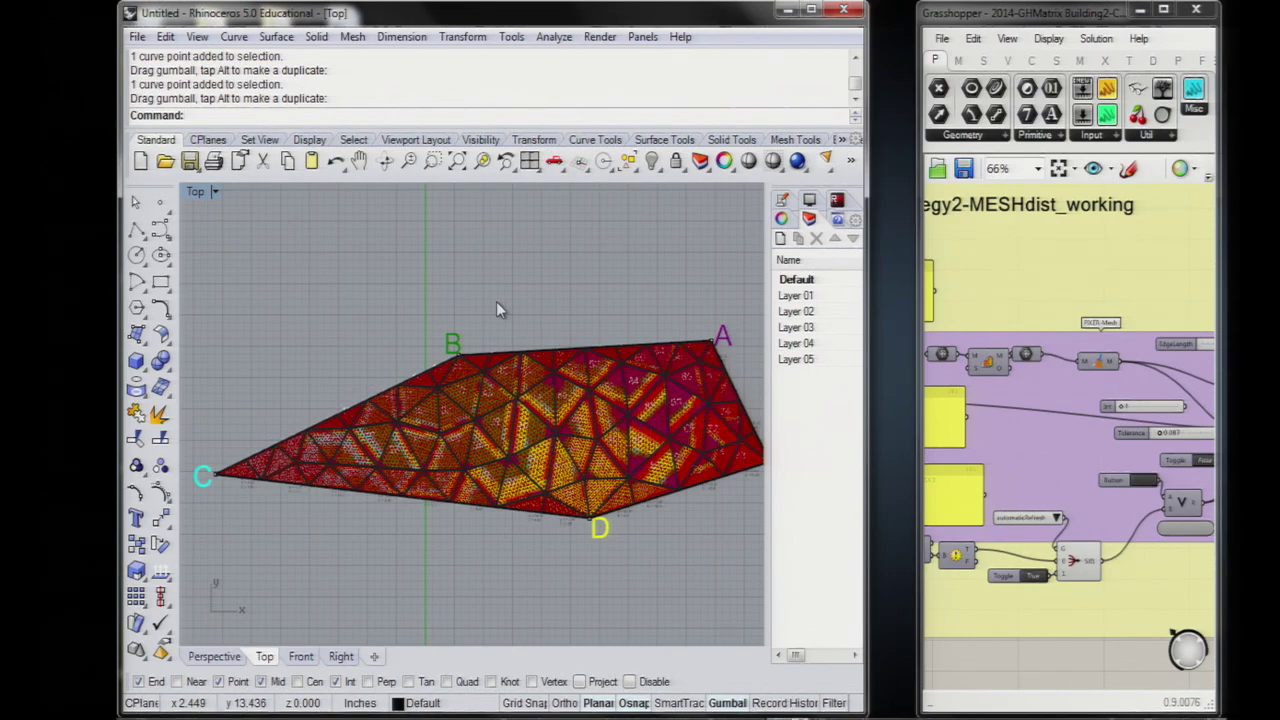
Step: Examine the color-coded triangulated mesh between corners A to E together with the glaze legend and the numbered mix swatches
right_click_drag(583, 314, 580, 222)
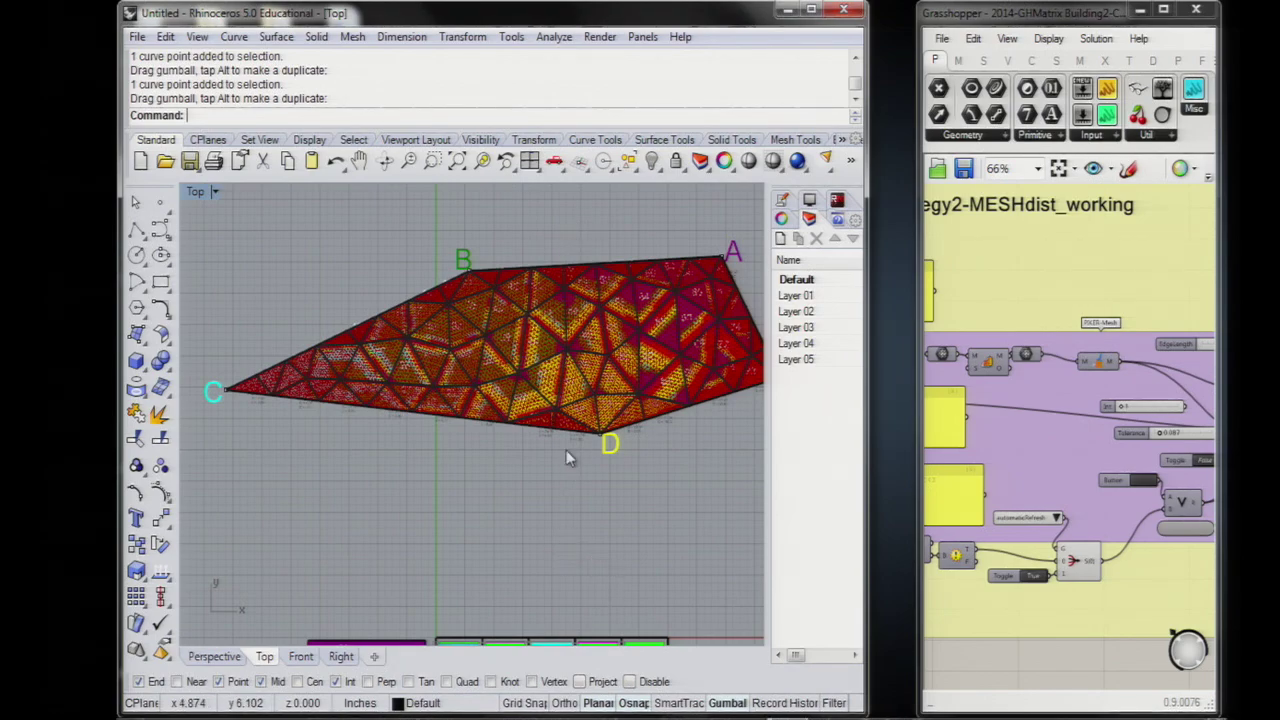
right_click_drag(567, 465, 604, 342)
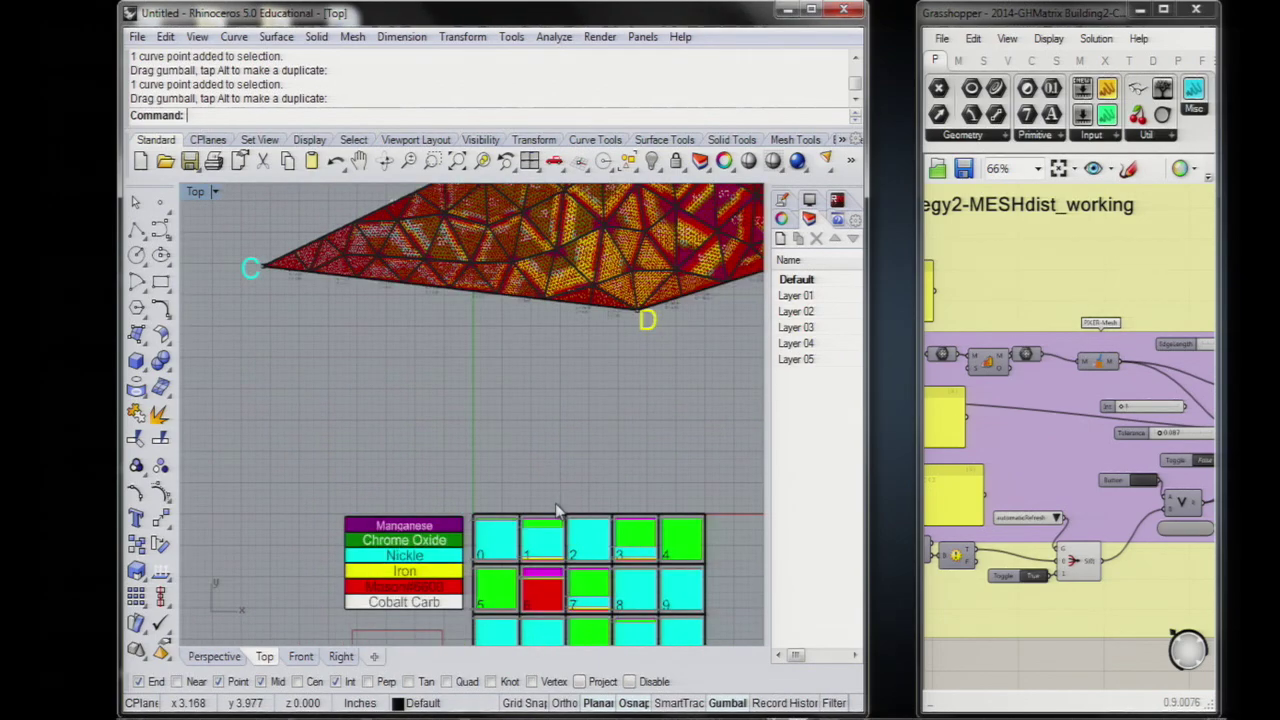
right_click_drag(545, 450, 525, 522)
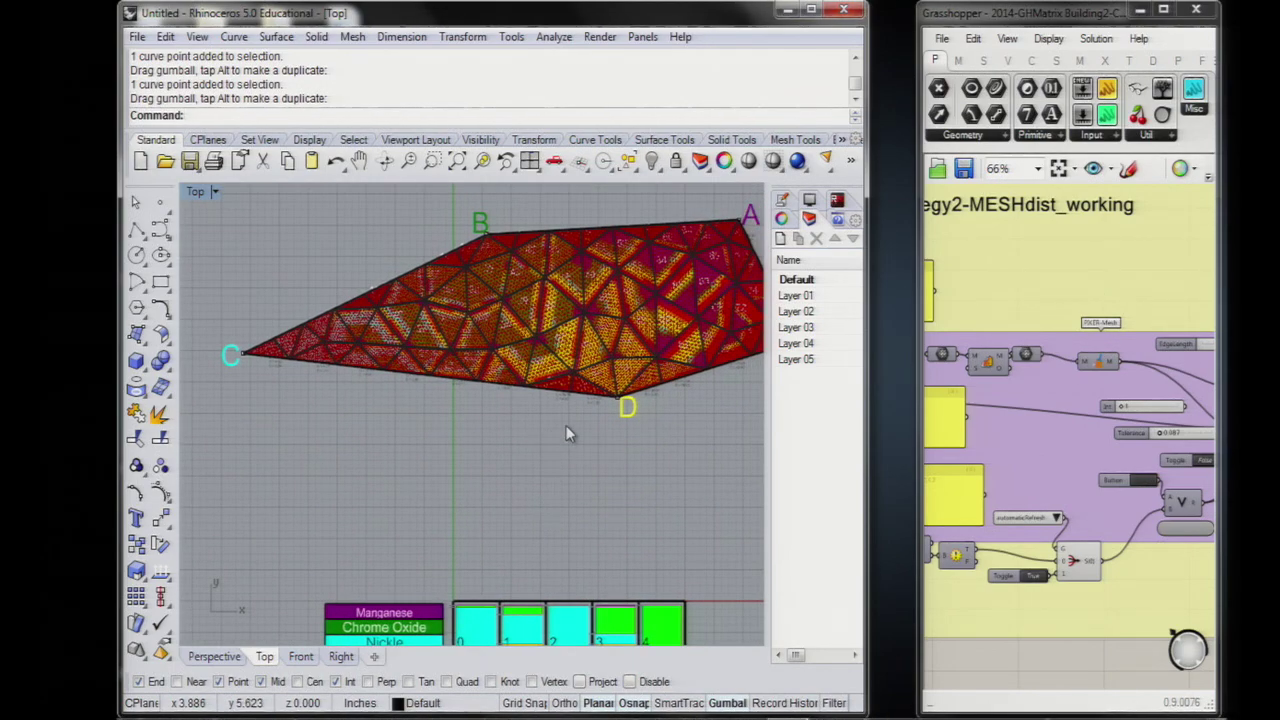
mouse_move(570, 456)
right_mouse_down()
mouse_move(520, 454)
mouse_move(549, 457)
right_mouse_up()
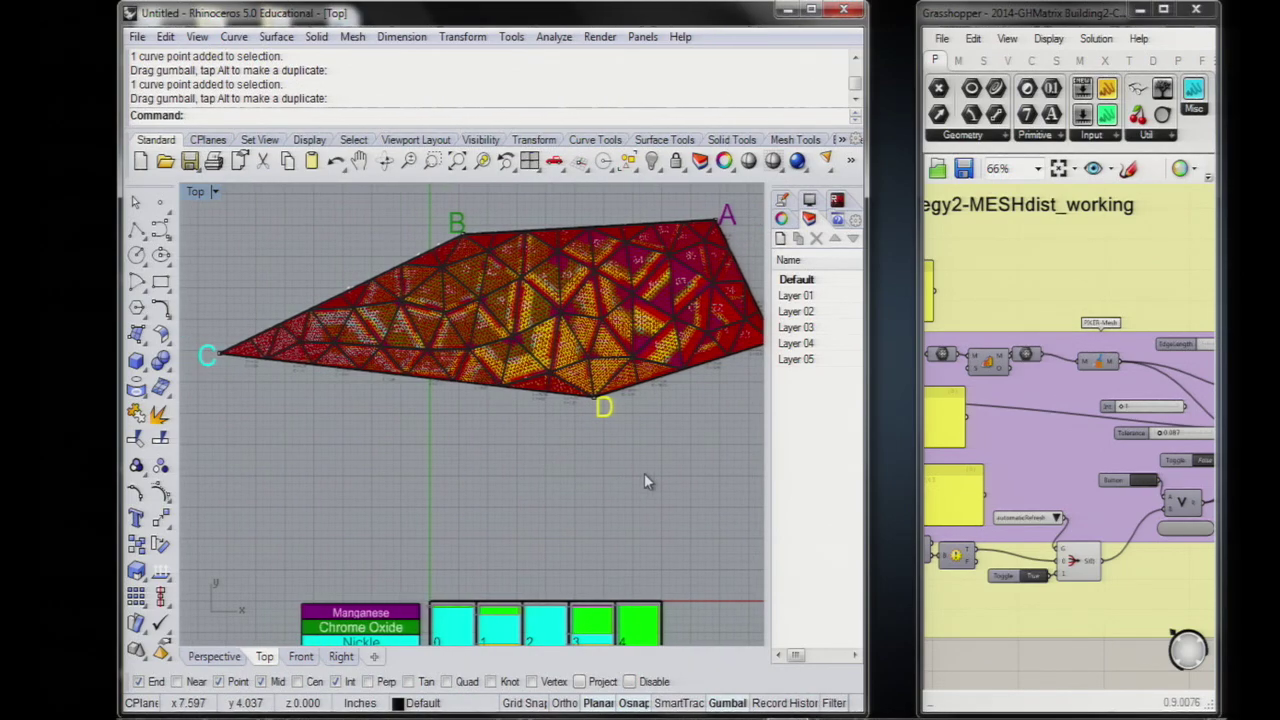
right_click_drag(567, 456, 671, 243)
scroll(430, 455, "up", 2)
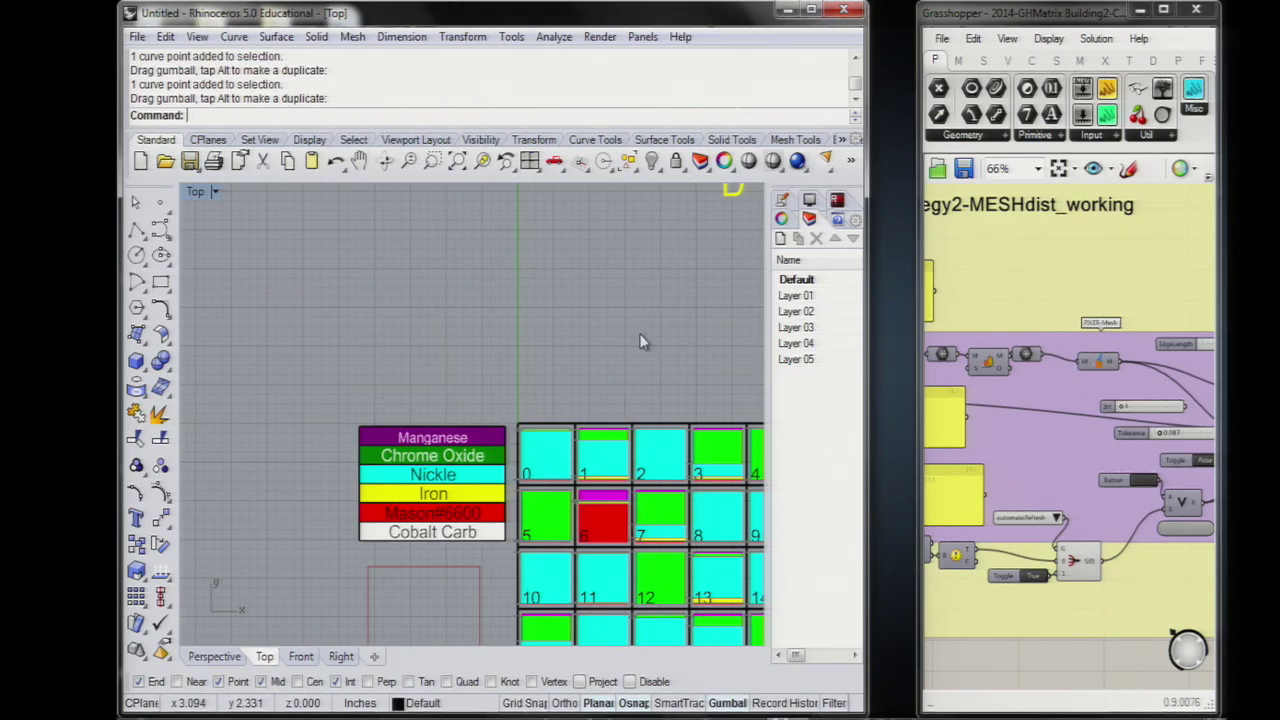
scroll(650, 329, "down", 1)
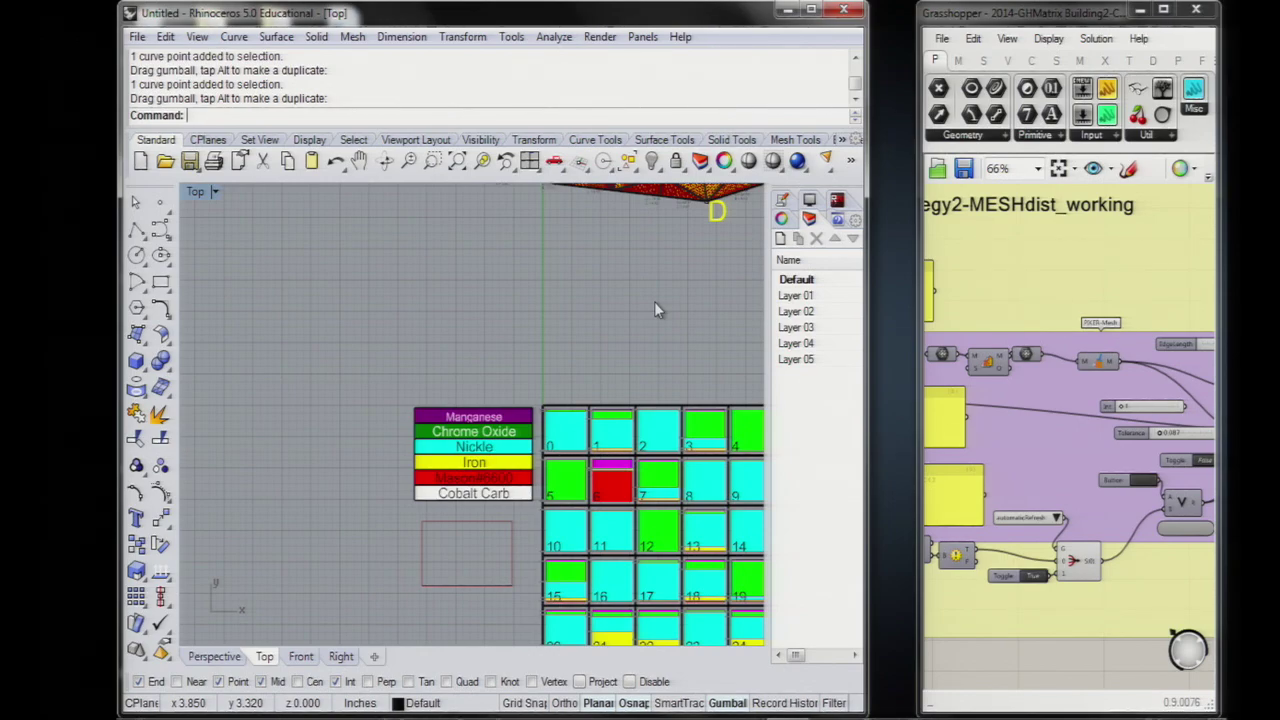
right_click_drag(696, 304, 592, 309)
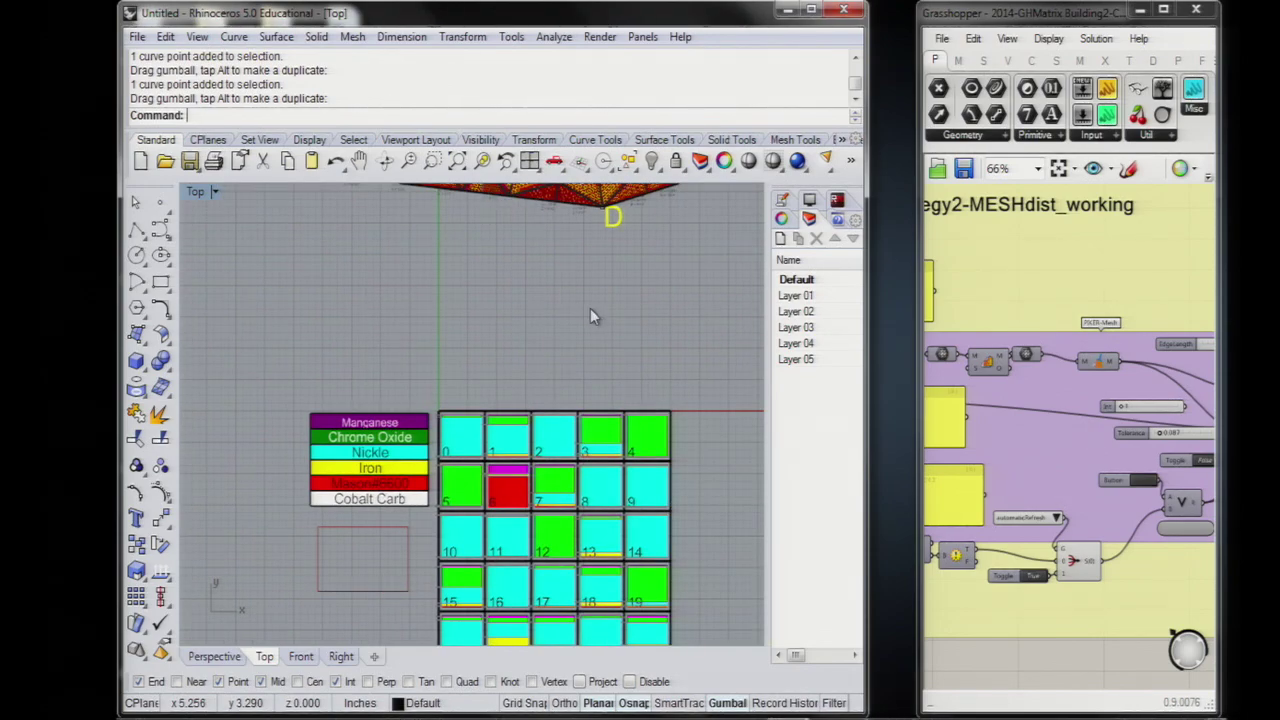
right_click_drag(599, 291, 545, 483)
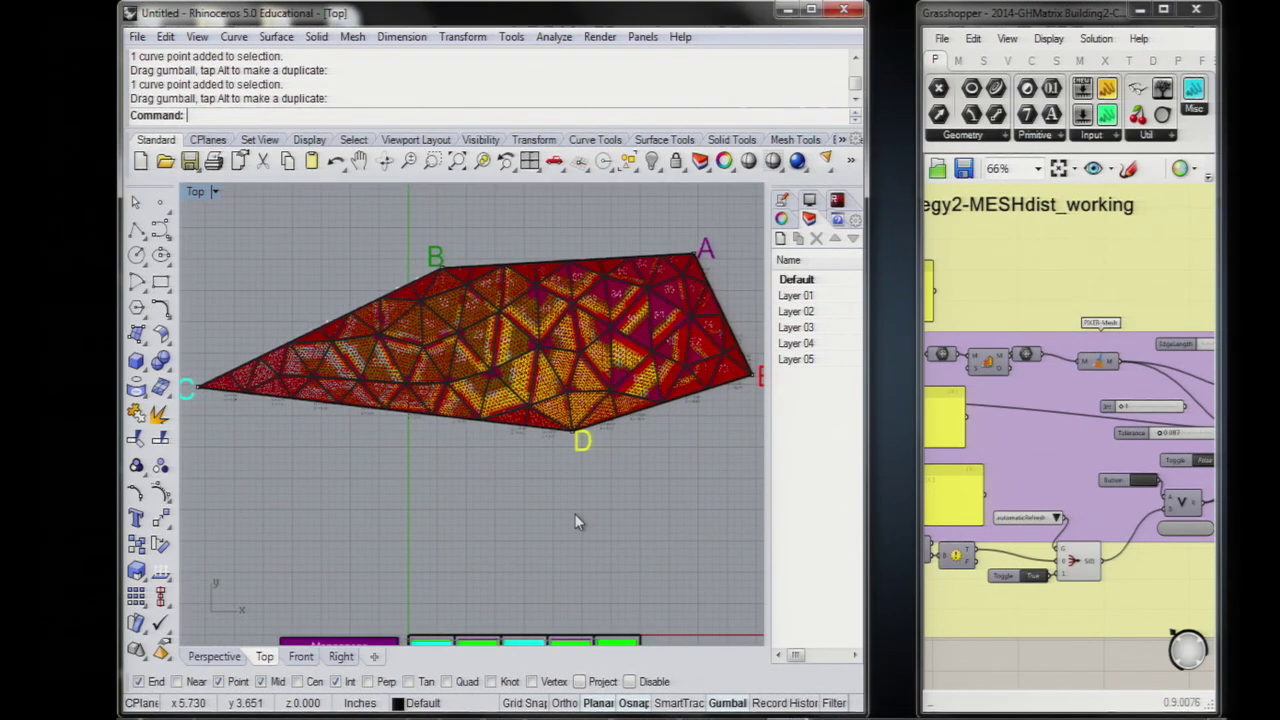
scroll(574, 495, "down", 2)
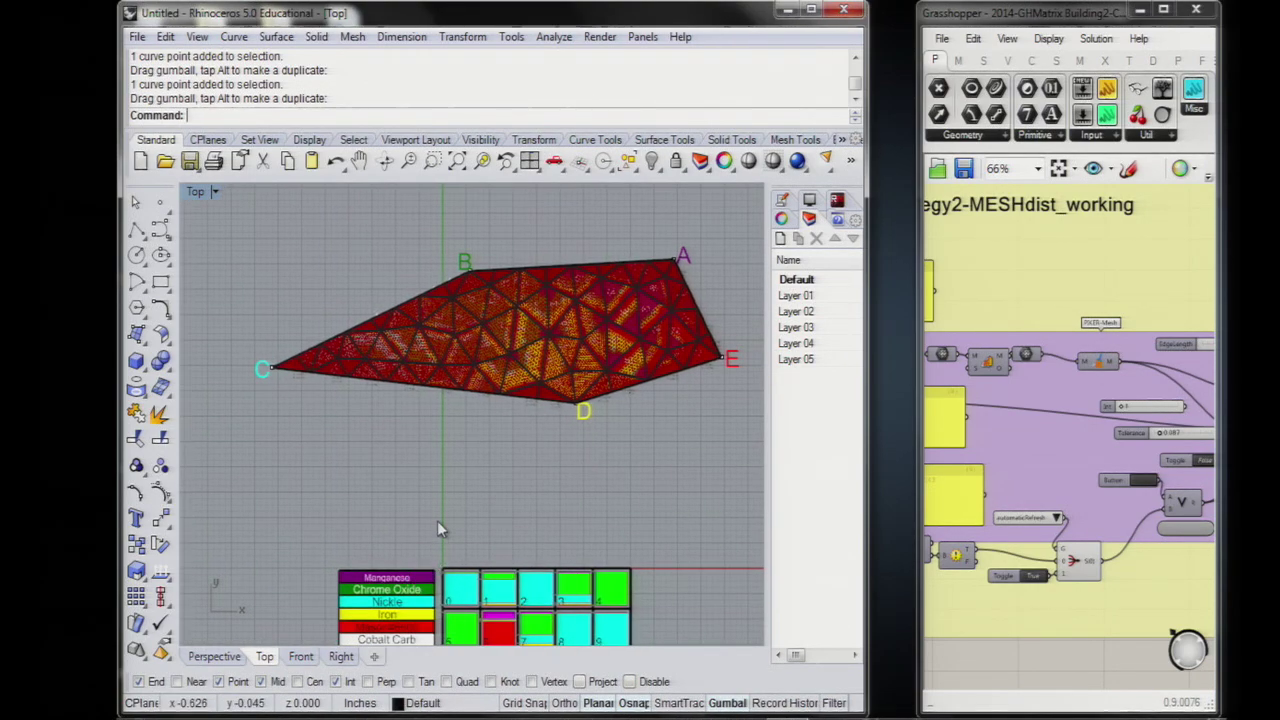
right_click_drag(437, 527, 440, 495)
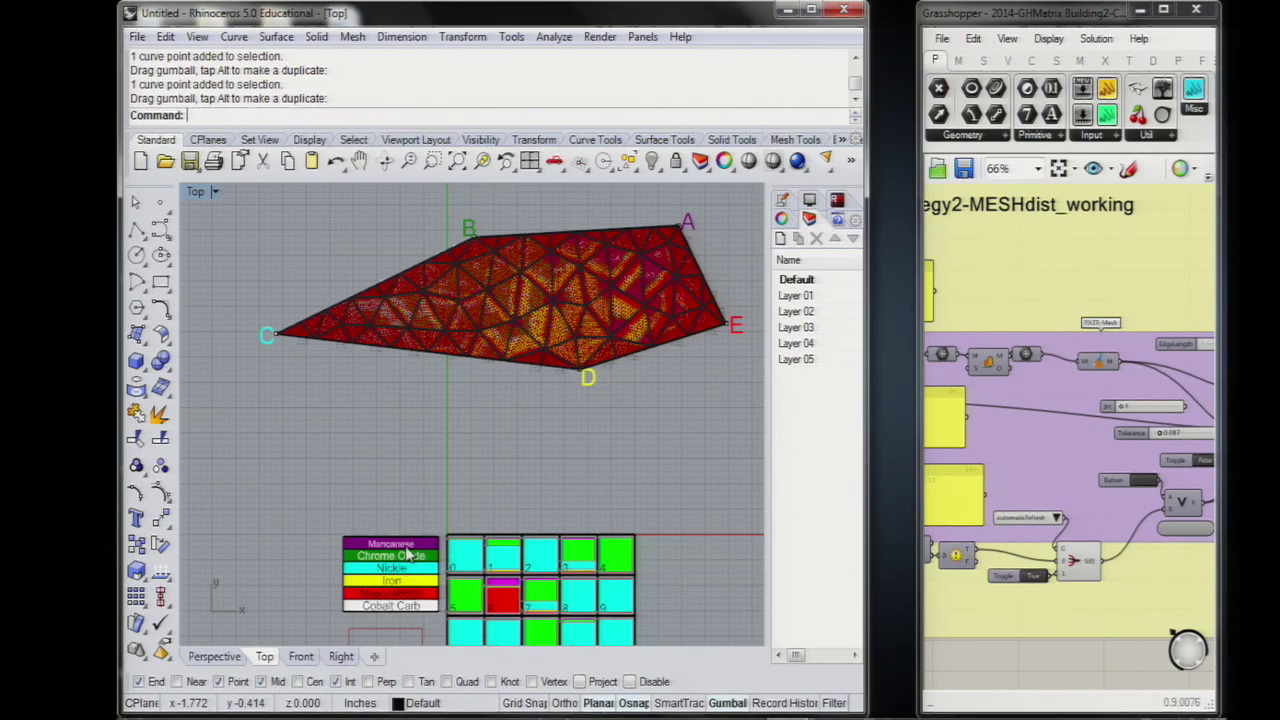
right_click_drag(484, 475, 479, 501)
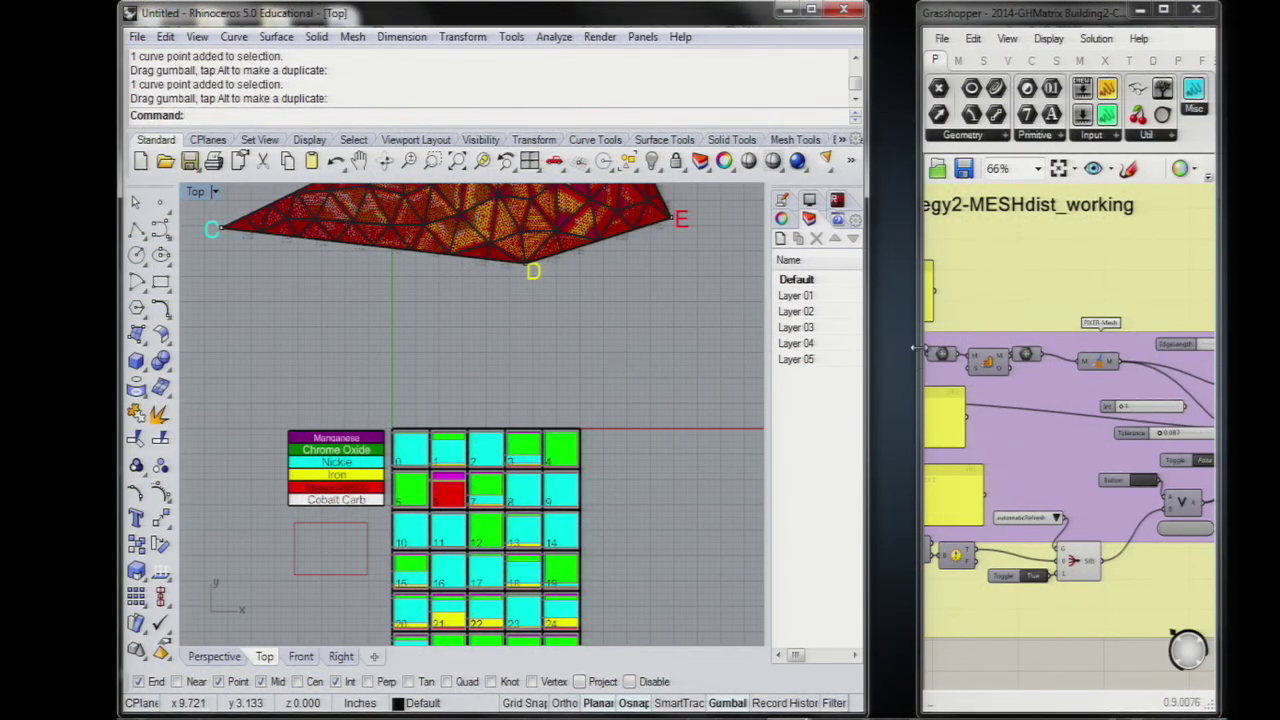
Step: Examine the glaze recipes in the Stream Recipe To TextFile panel from Mix# 0 through to the end of the list
left_click_drag(919, 333, 543, 333)
scroll(905, 467, "down", 4)
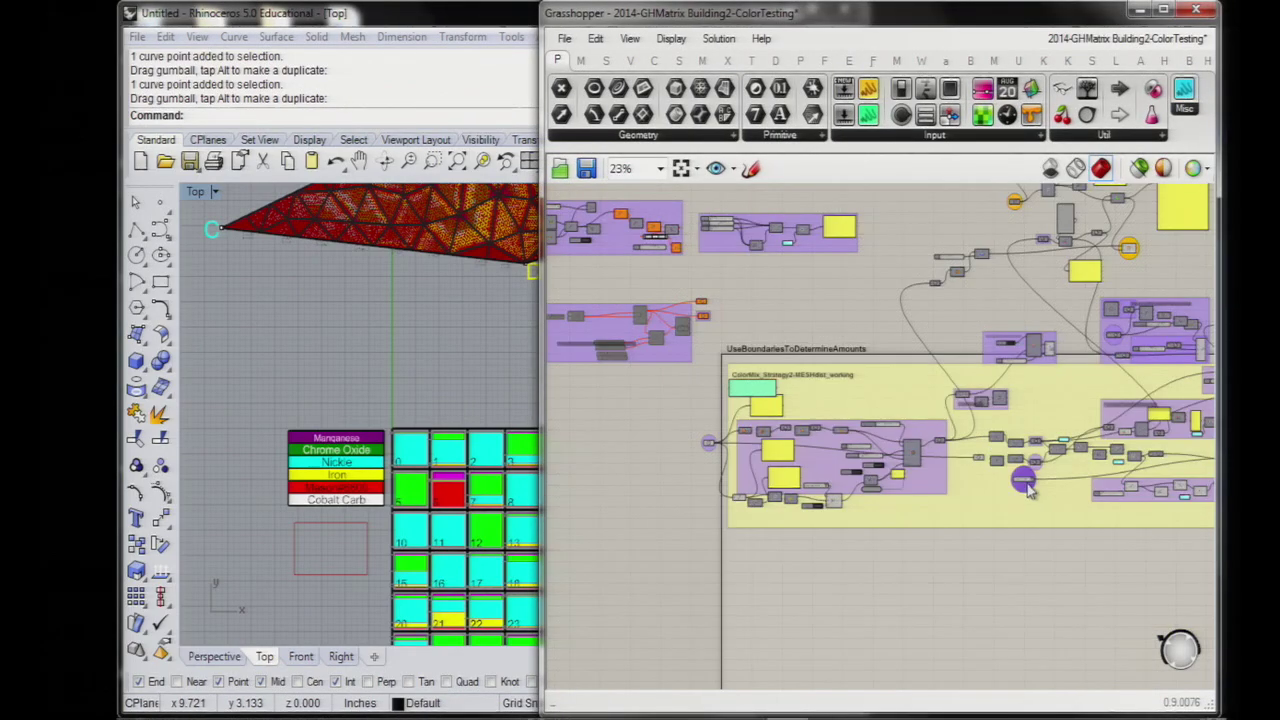
scroll(974, 346, "up", 2)
scroll(1037, 334, "up", 3)
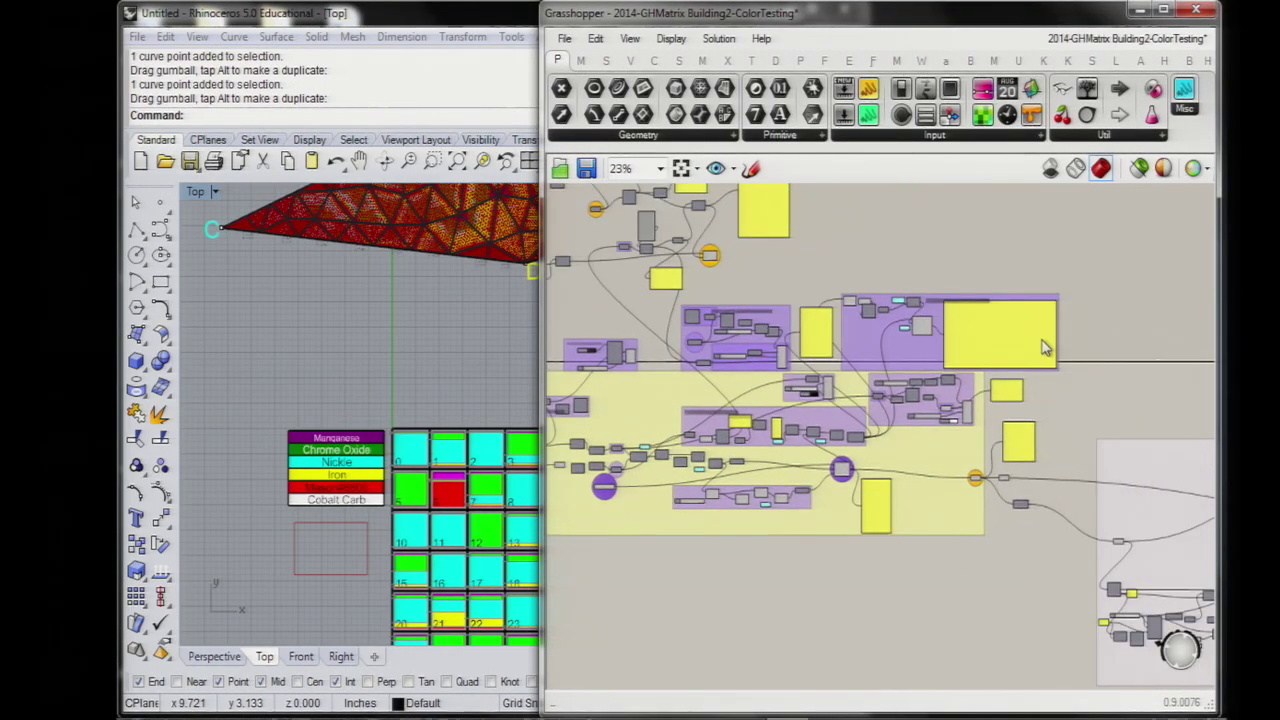
scroll(846, 306, "up", 2)
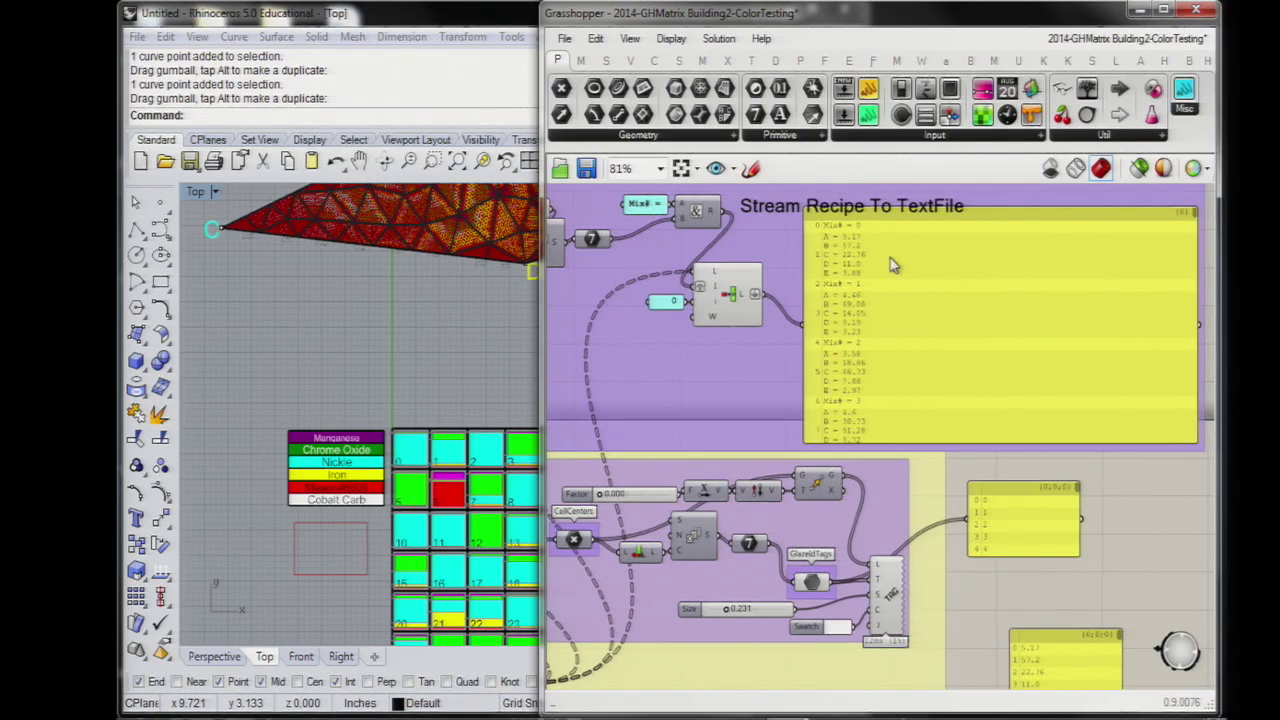
right_click_drag(909, 251, 886, 320)
right_click_drag(966, 354, 803, 309)
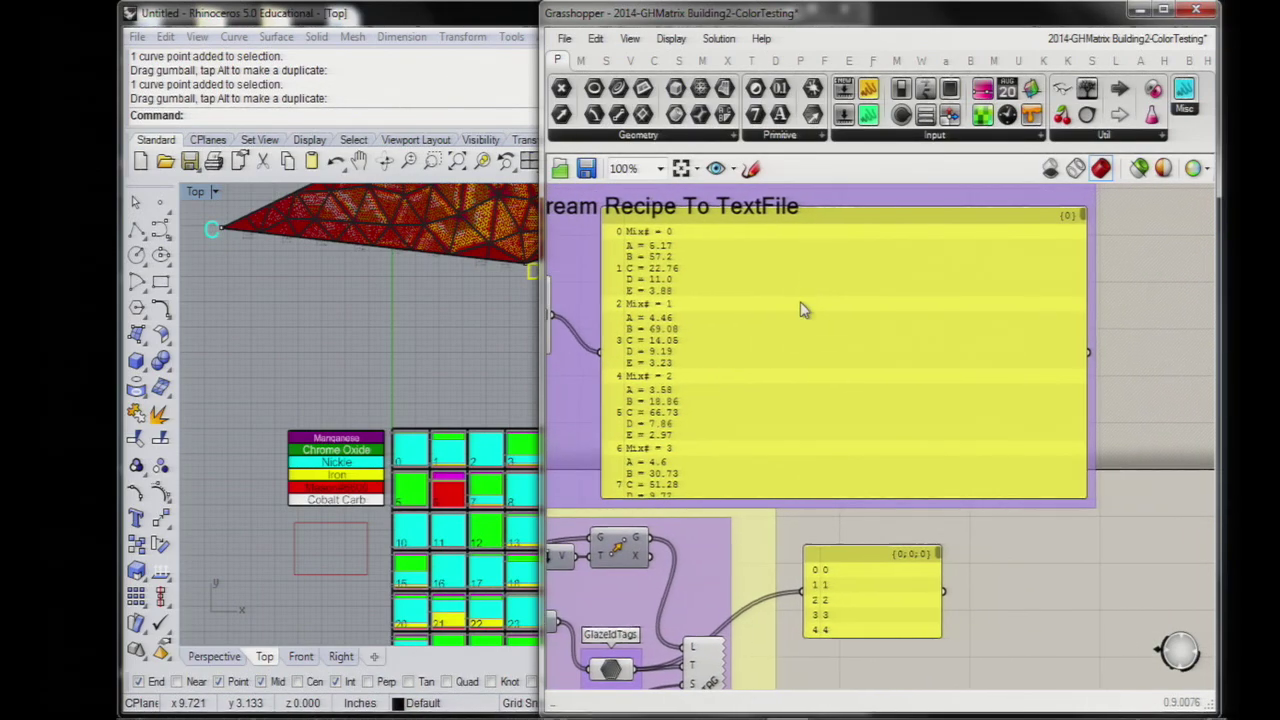
left_click_drag(1083, 217, 1077, 489)
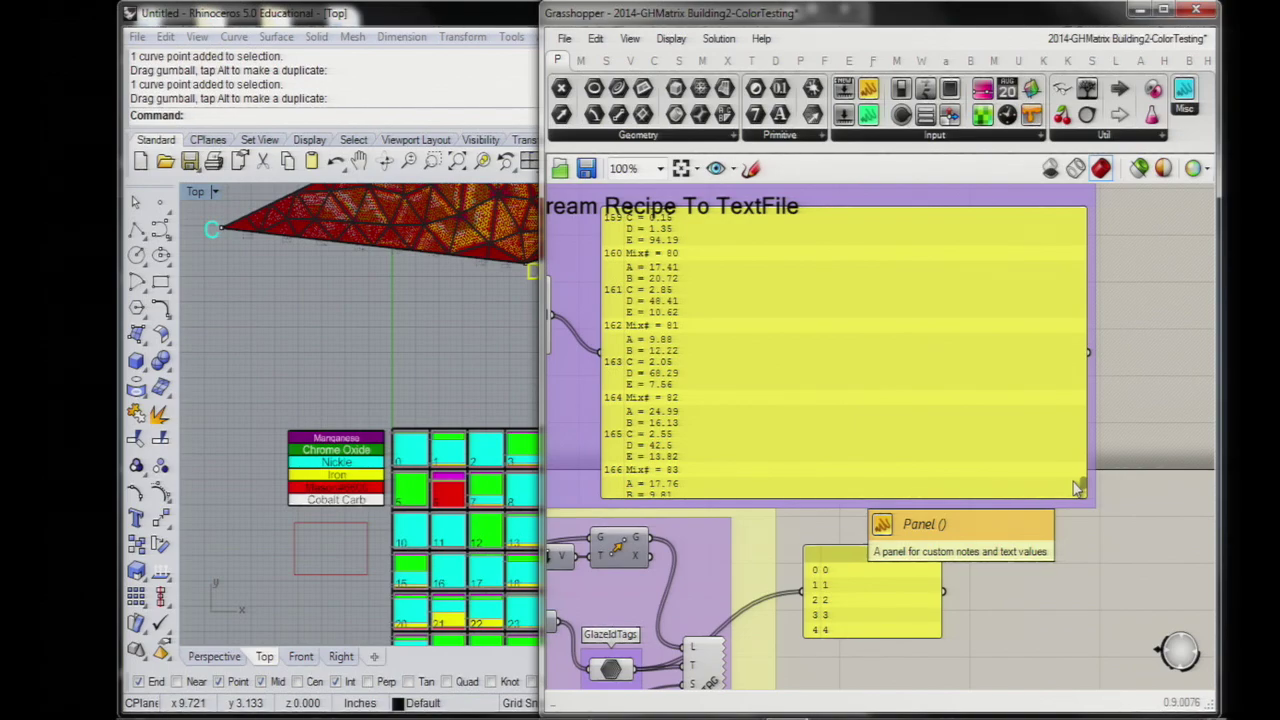
Step: Toggle Stream Contents on the glaze recipe panel
right_click_drag(463, 294, 412, 265)
scroll(407, 270, "down", 2)
right_click_drag(395, 392, 418, 298)
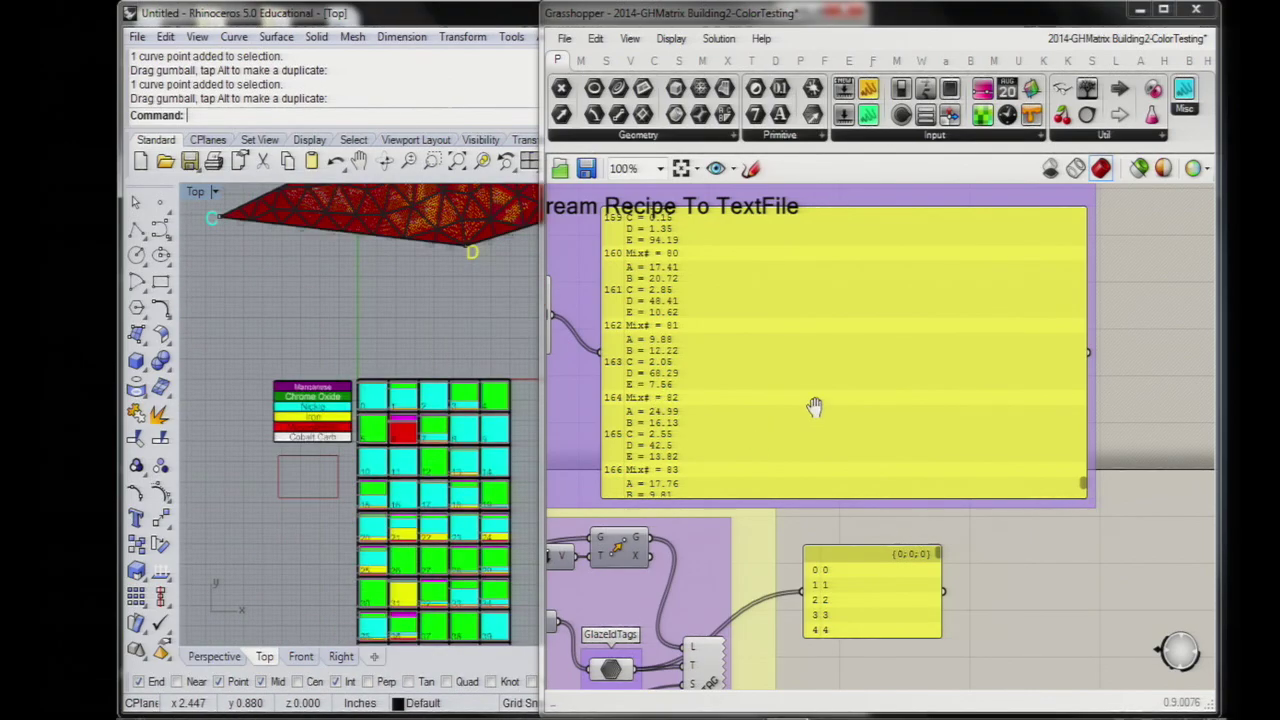
right_click(798, 320)
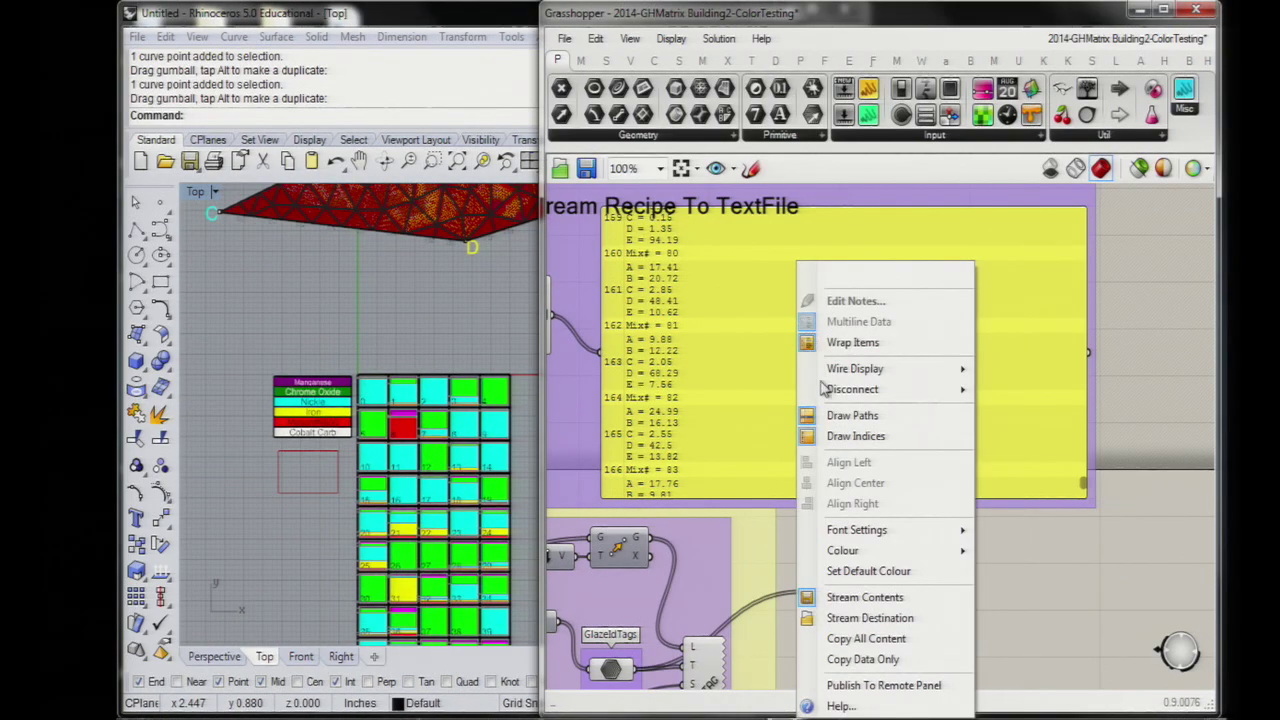
left_click(866, 600)
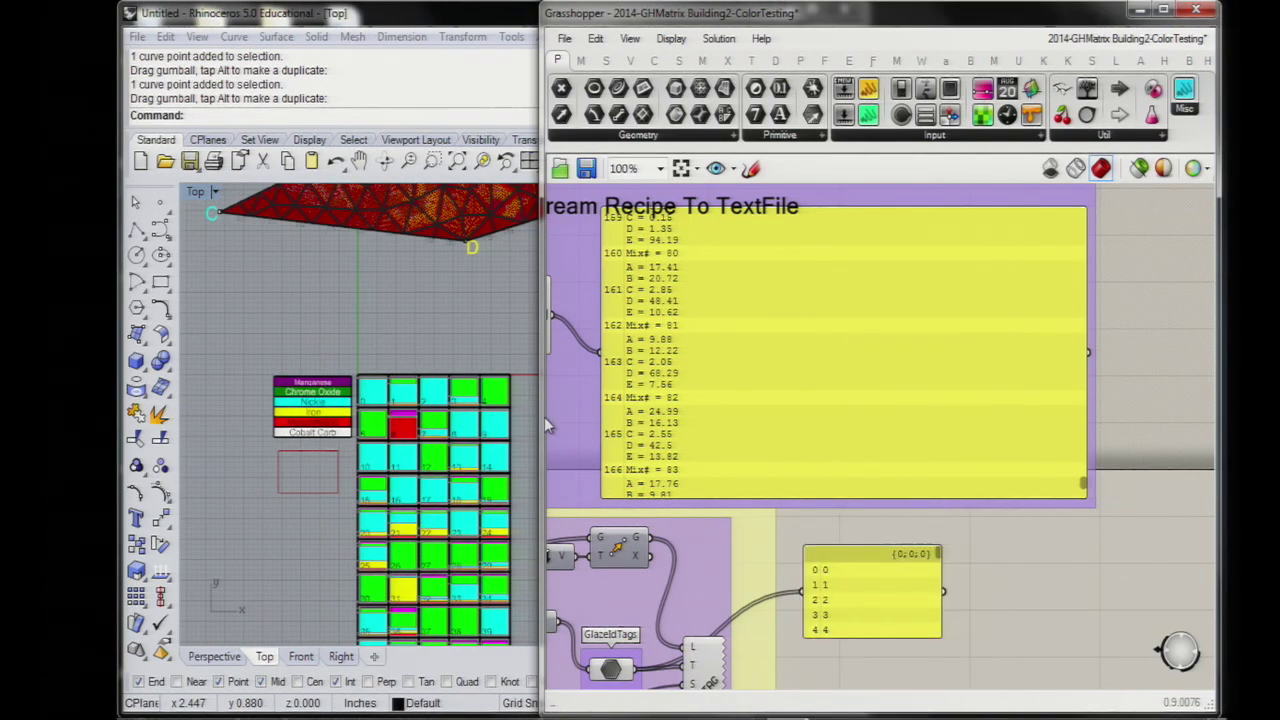
Step: Look through the Desktop folder in Windows Explorer and close the window
mouse_move(373, 703)
left_click(140, 700)
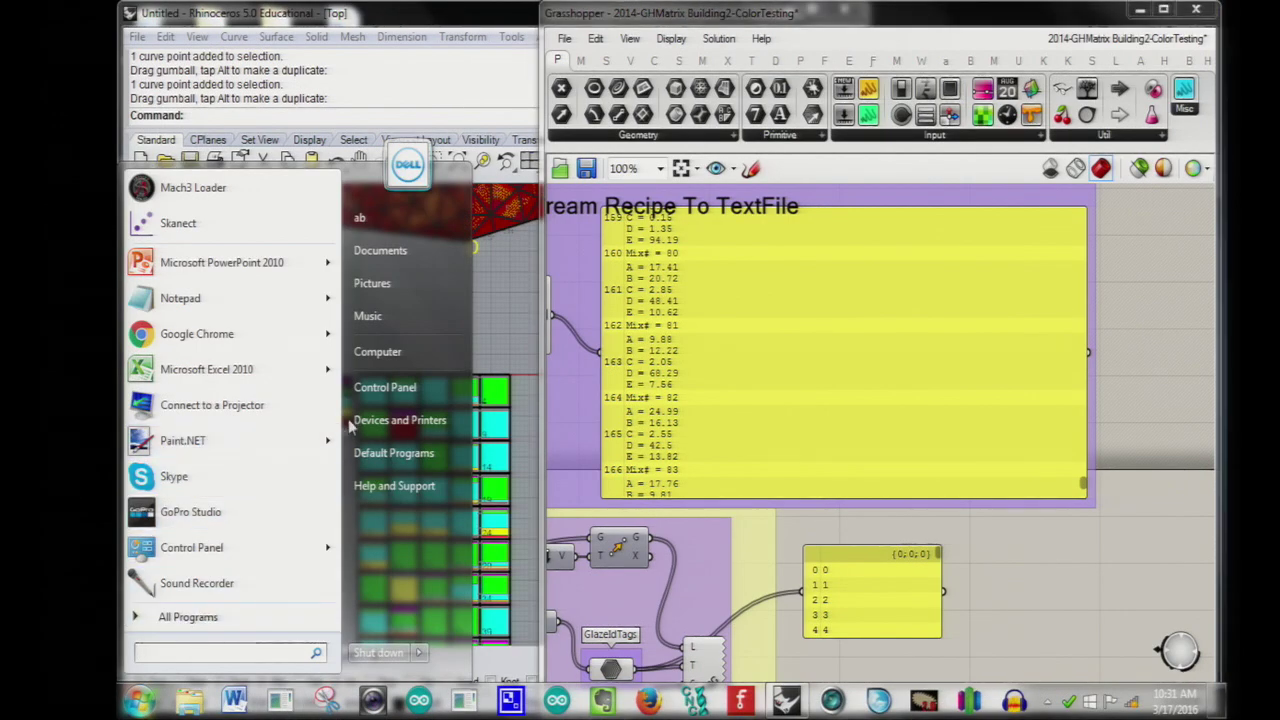
key("Escape")
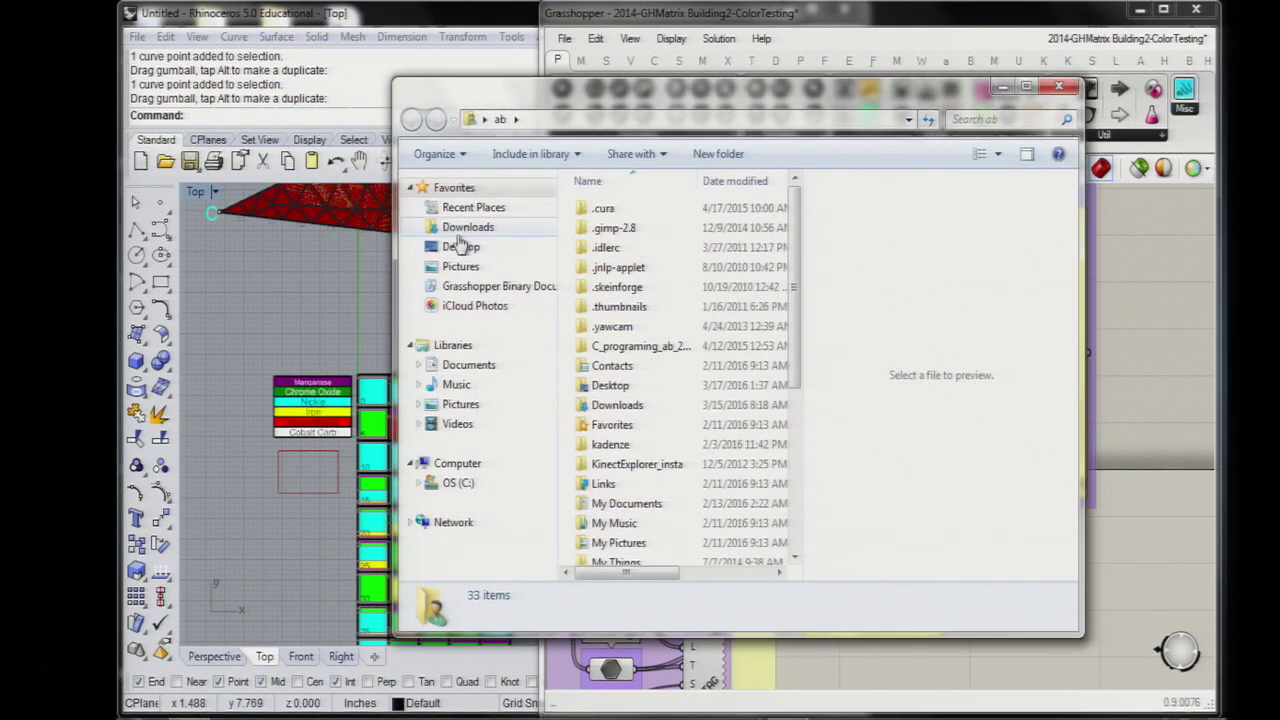
left_click(460, 247)
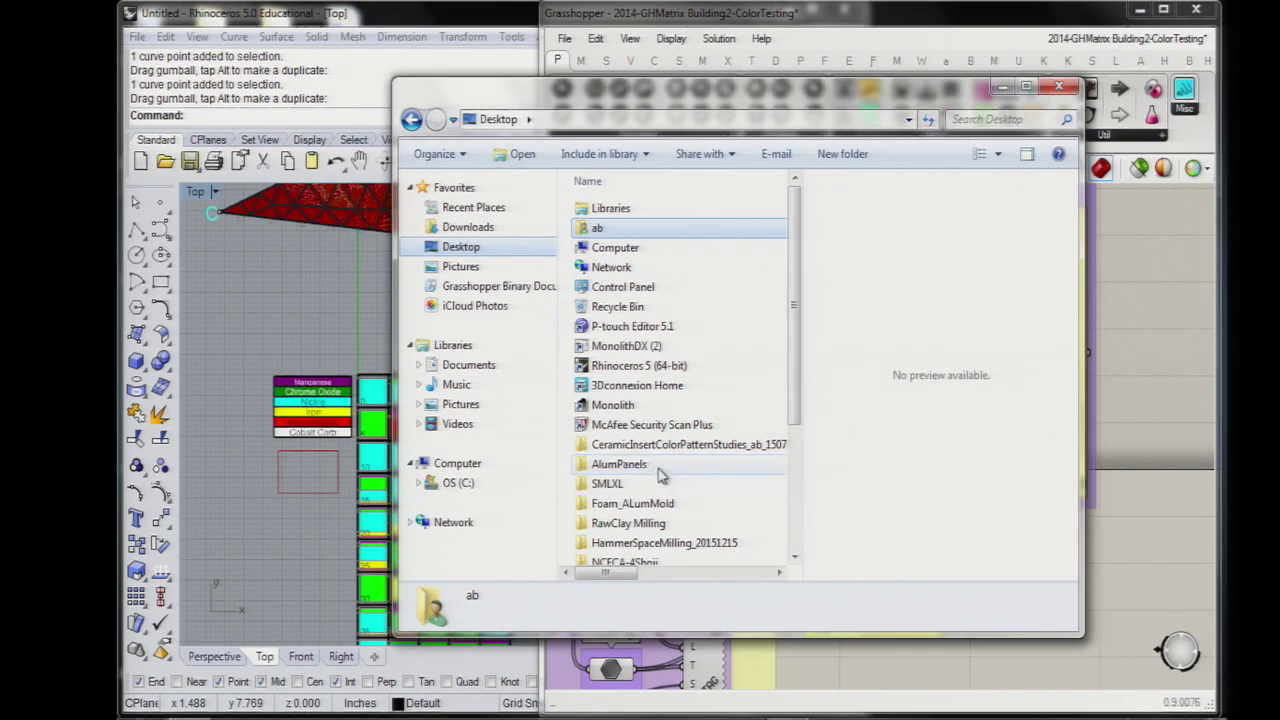
left_click_drag(800, 365, 797, 403)
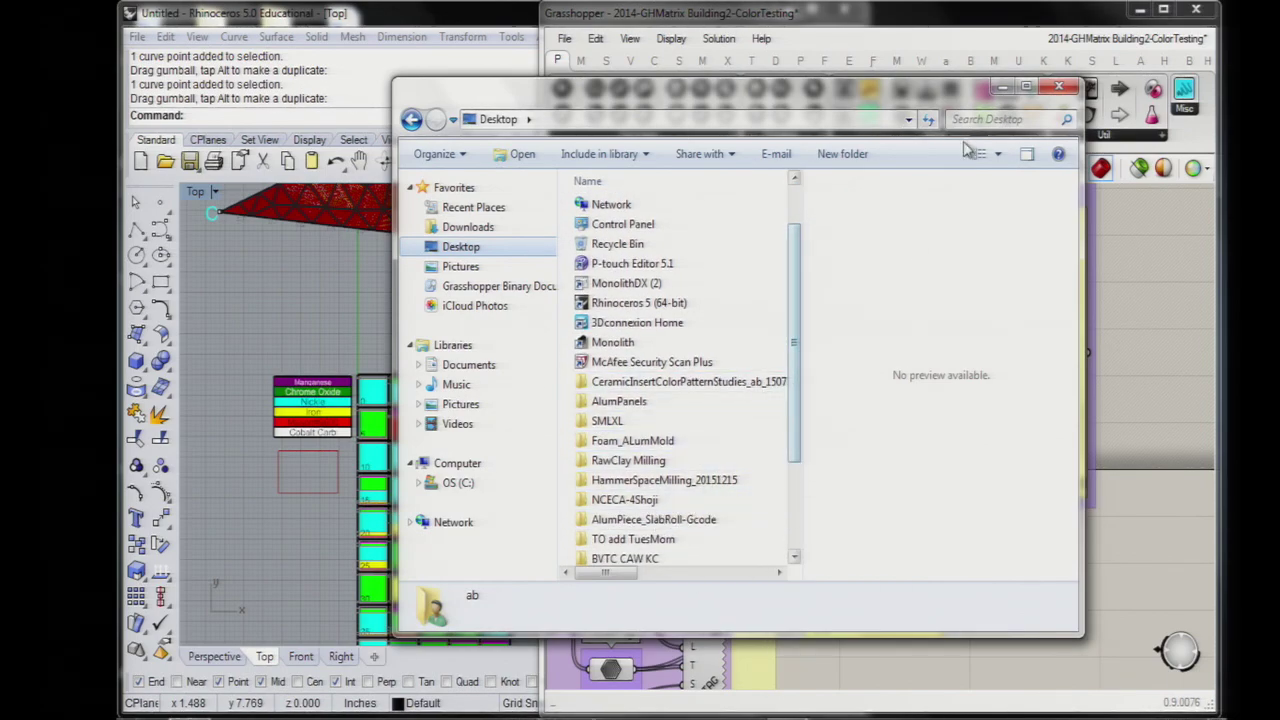
left_click(1058, 86)
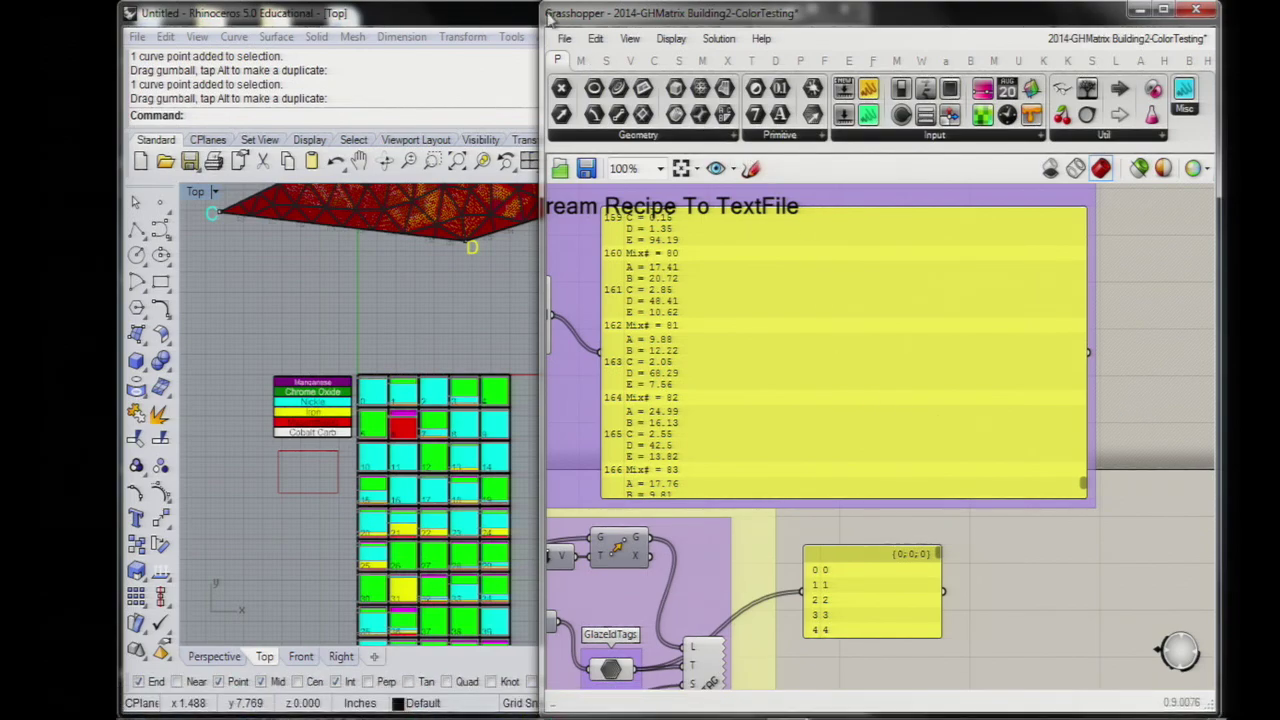
Step: Review the full grid of mix swatches and create a new blank Grasshopper document
right_click_drag(443, 337, 440, 430)
scroll(409, 434, "down", 2)
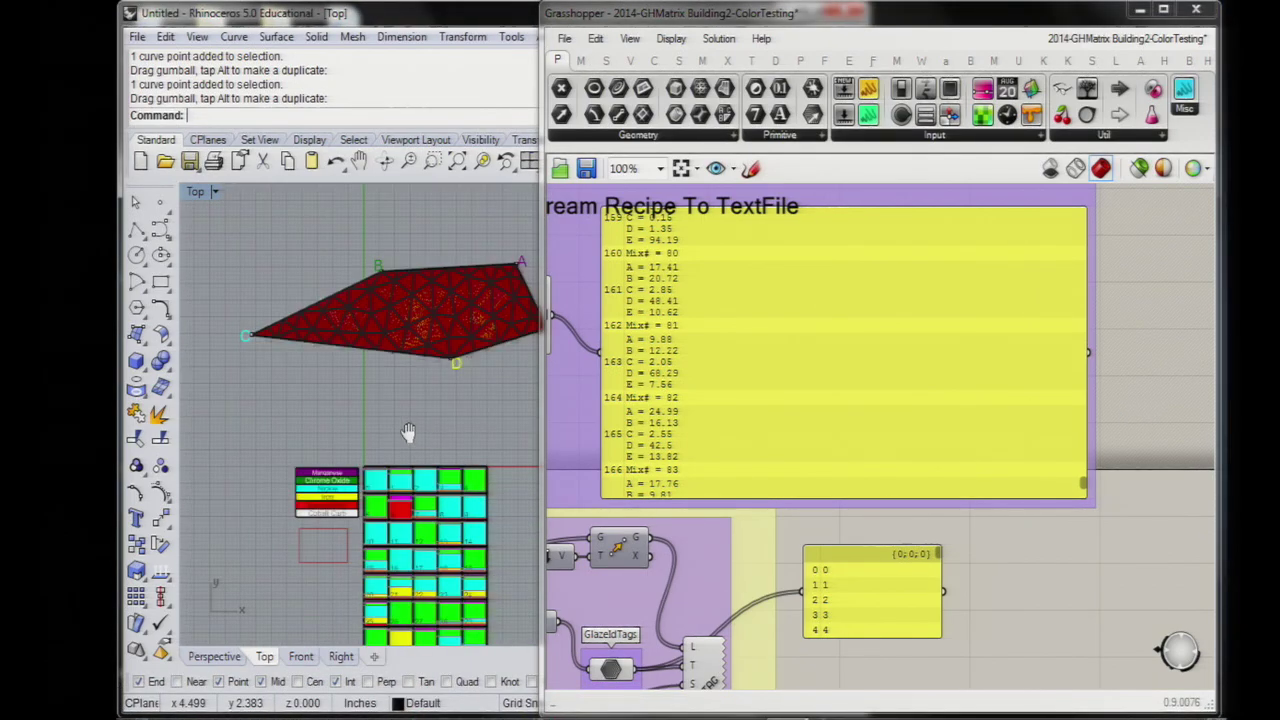
right_click_drag(433, 515, 409, 297)
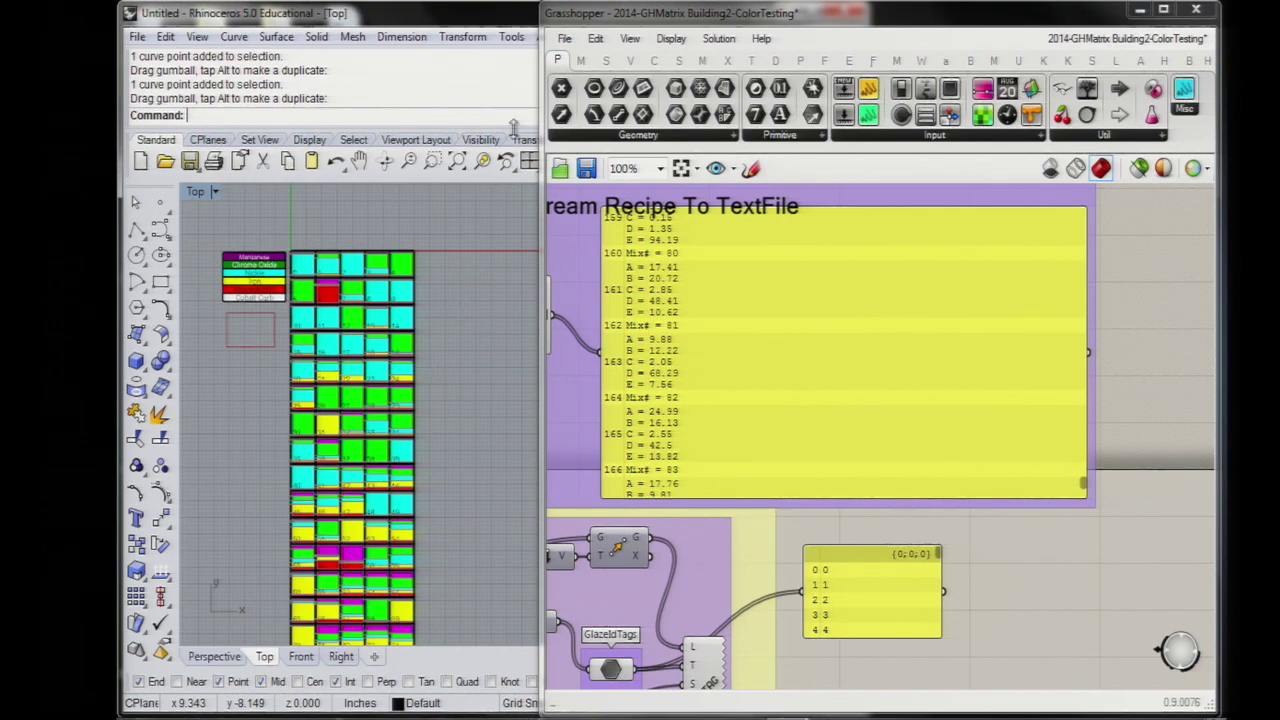
left_click(566, 38)
left_click(582, 58)
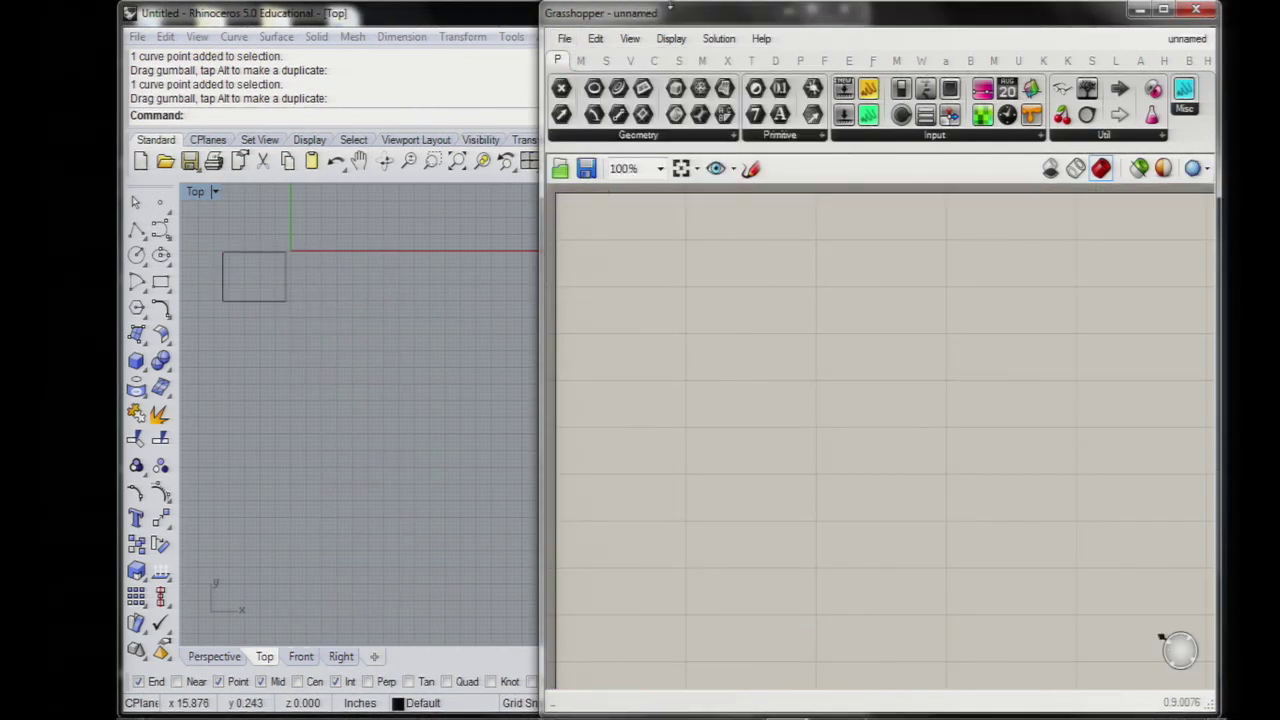
Step: Open the Grasshopper definition P003-VersionB-WorkingTumbleWeed2-revist from the NCECA_ThursDemo_Ab folder
left_click(566, 38)
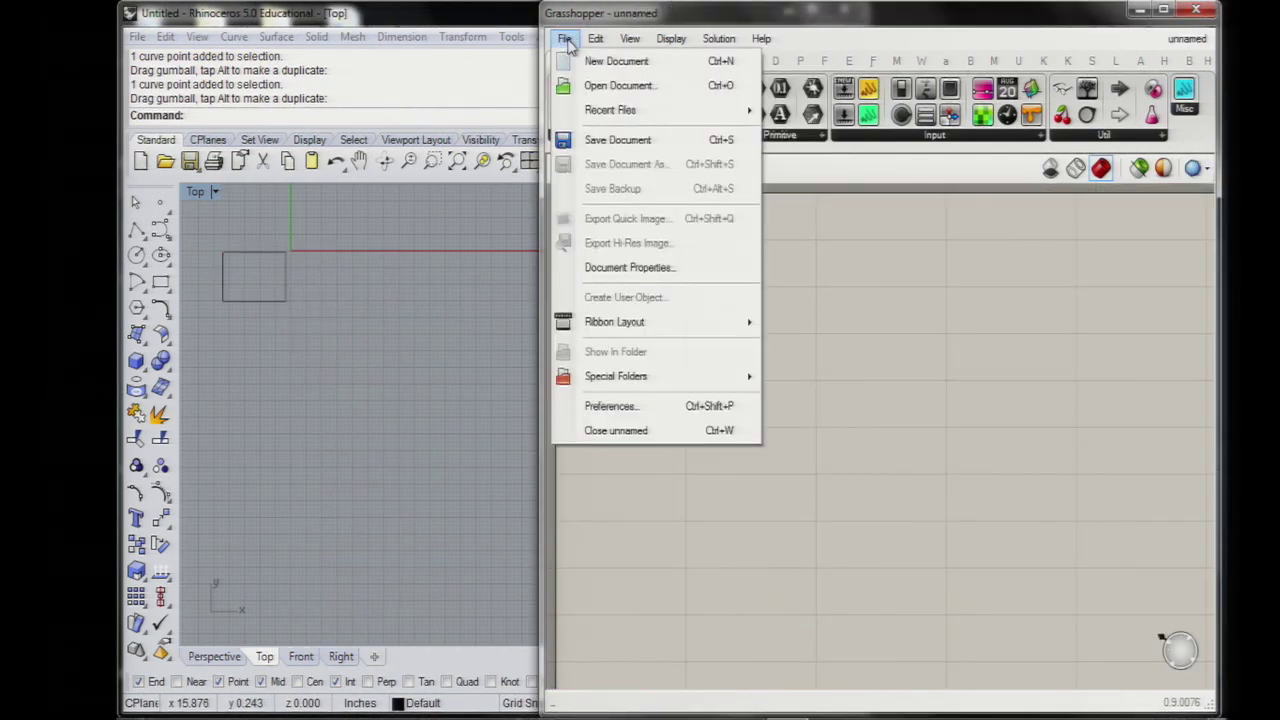
left_click(594, 88)
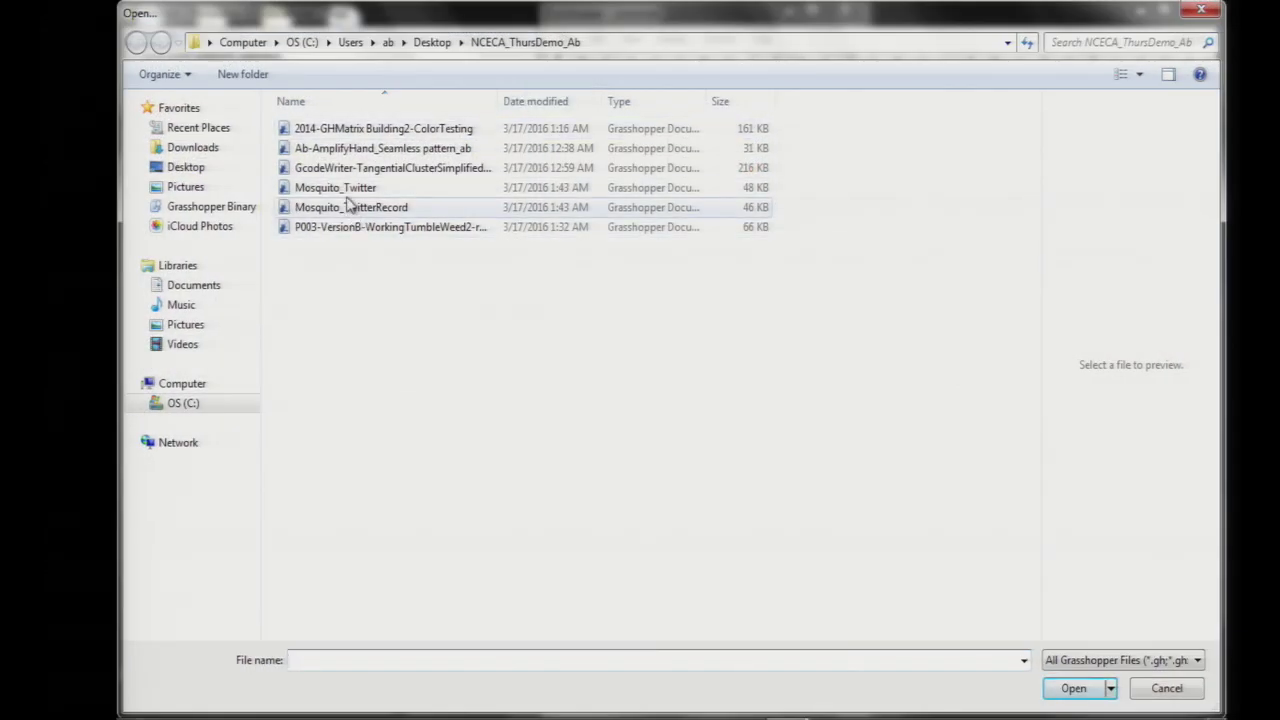
left_click(352, 230)
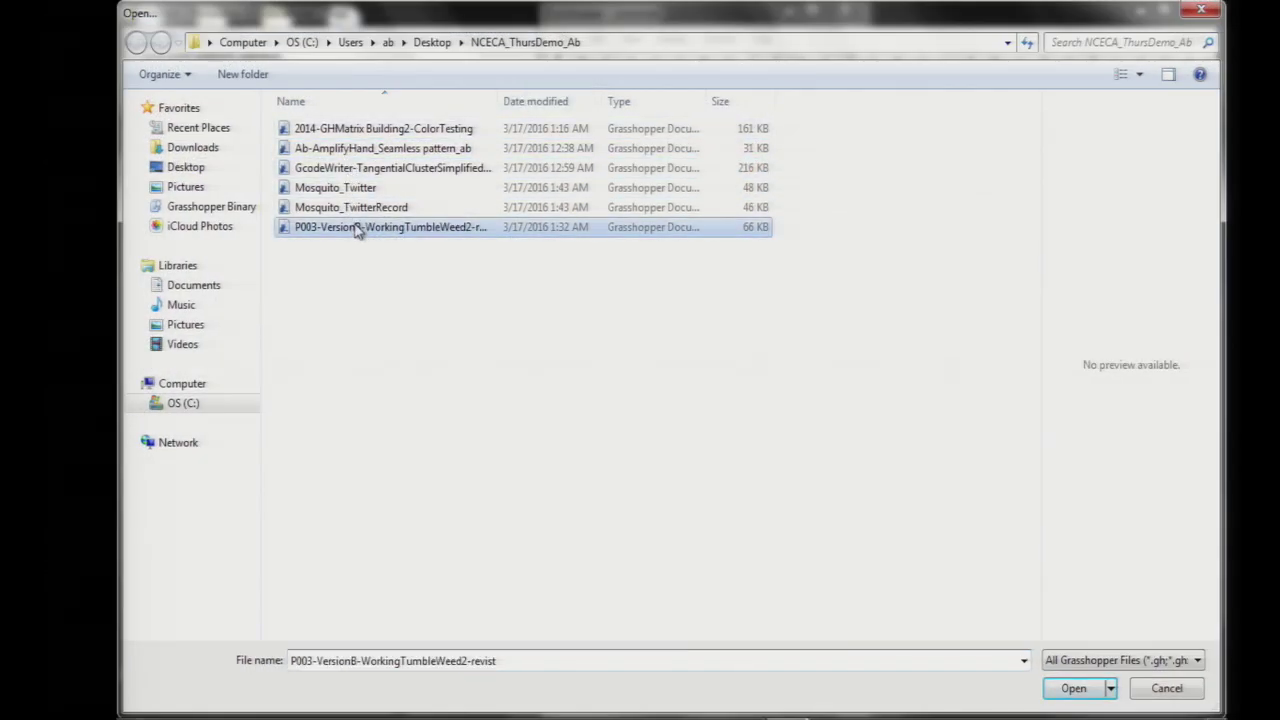
left_click(1072, 688)
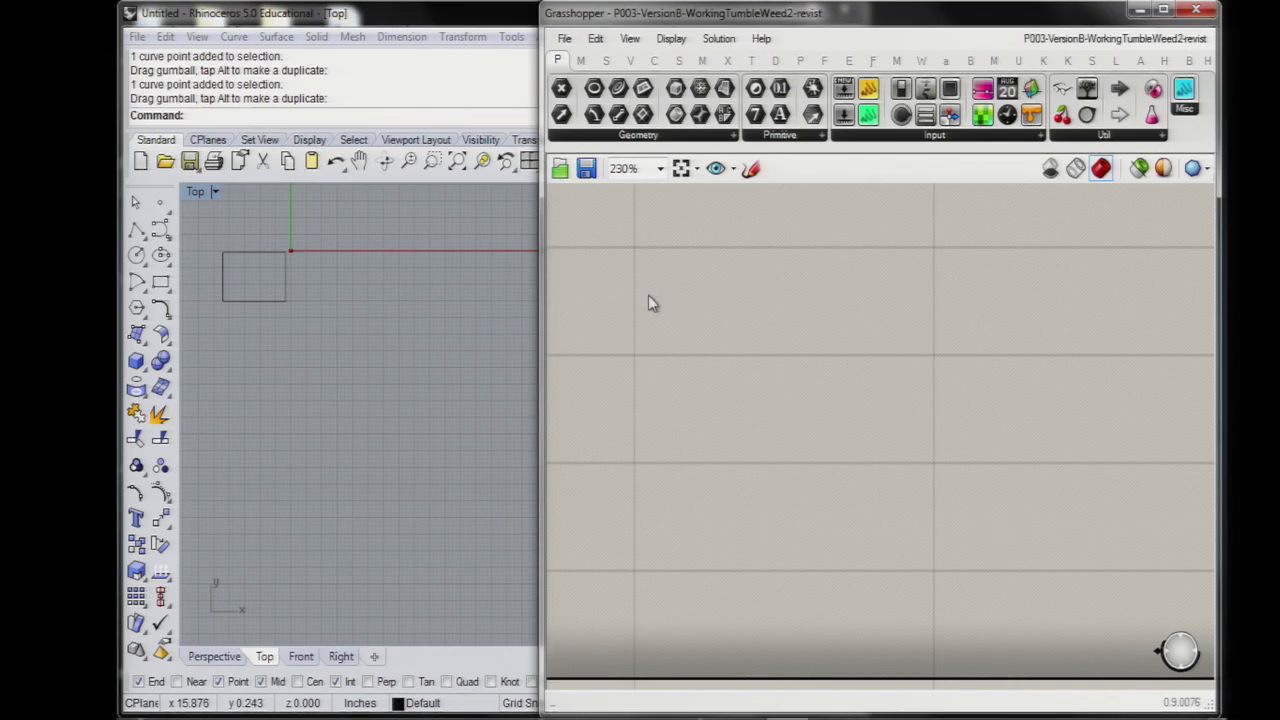
Step: Locate the TUMBLEweed-2 curve input in the definition and narrow the Grasshopper window to uncover more of the Rhino viewport
scroll(733, 372, "down", 5)
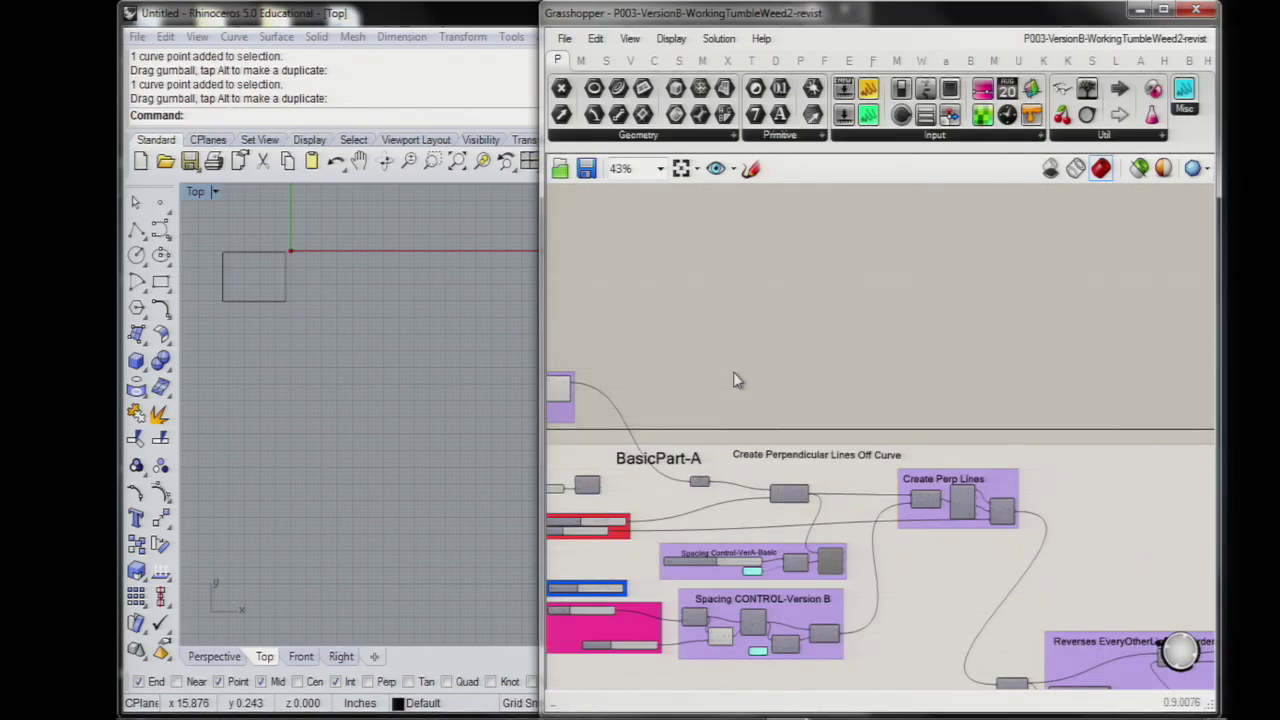
scroll(1030, 580, "up", 3)
right_click_drag(697, 397, 900, 460)
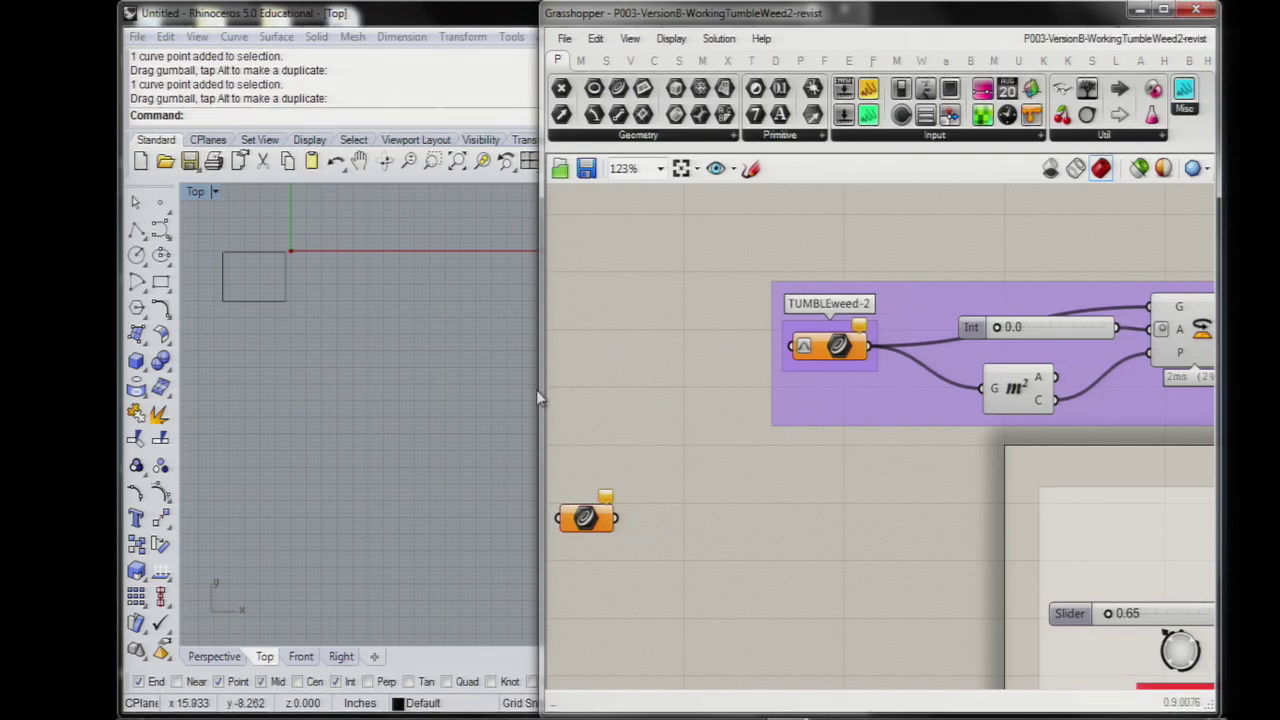
left_click_drag(540, 388, 822, 388)
Step: Delete the existing five-point curve above the origin in the Rhino Top view
scroll(394, 380, "down", 5)
right_click_drag(394, 380, 483, 467)
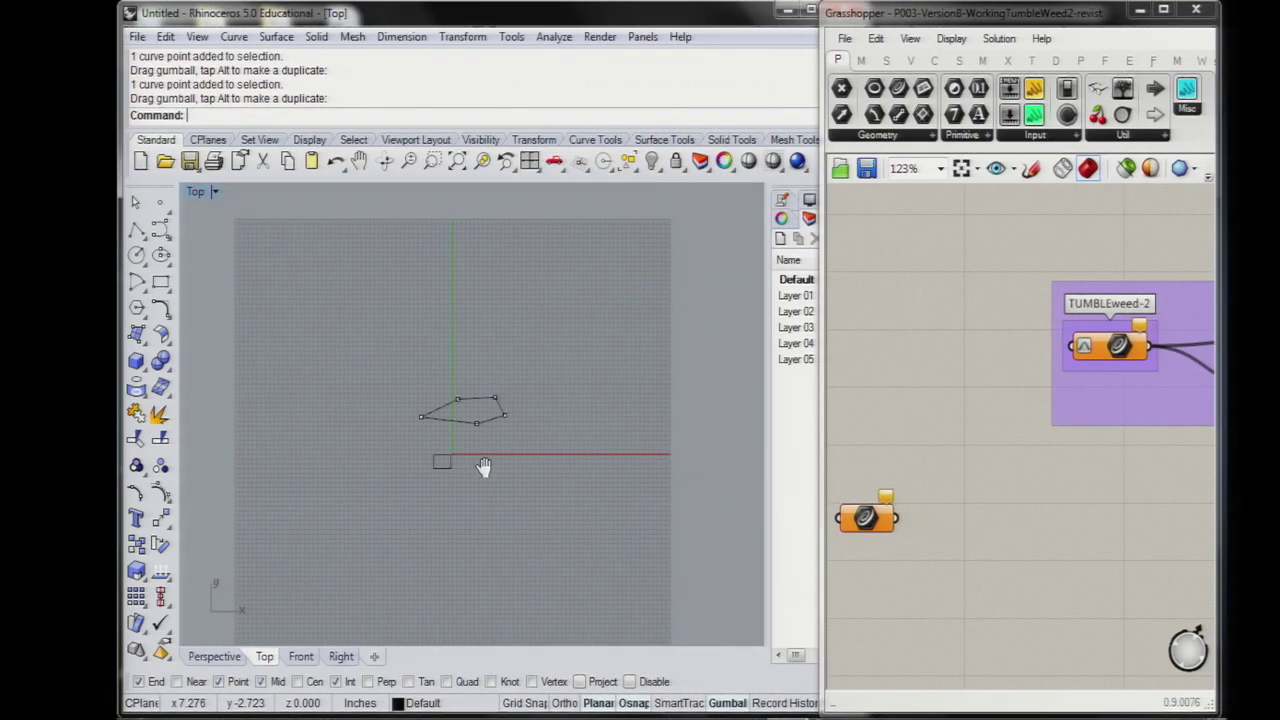
left_click_drag(520, 392, 384, 445)
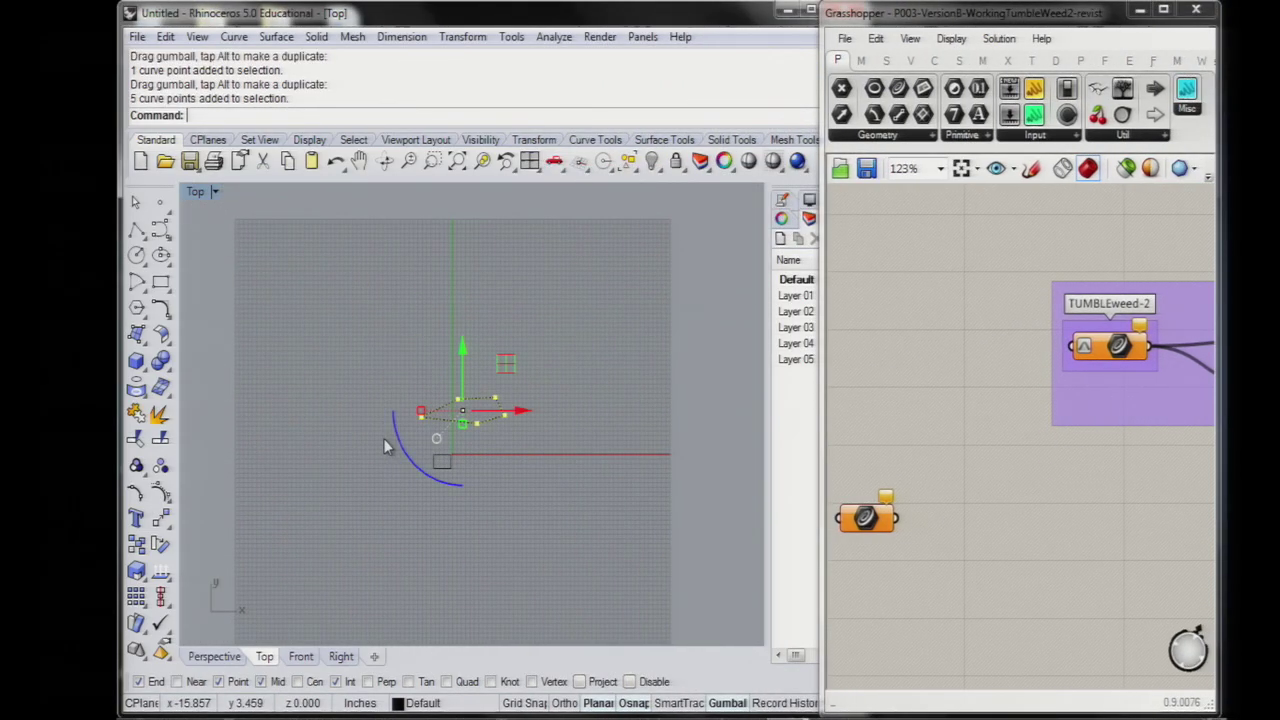
key("Delete")
Step: Draw a closed degree-3 control point curve with five points, forming a small egg shape beside the origin in the Top view
left_click(137, 230)
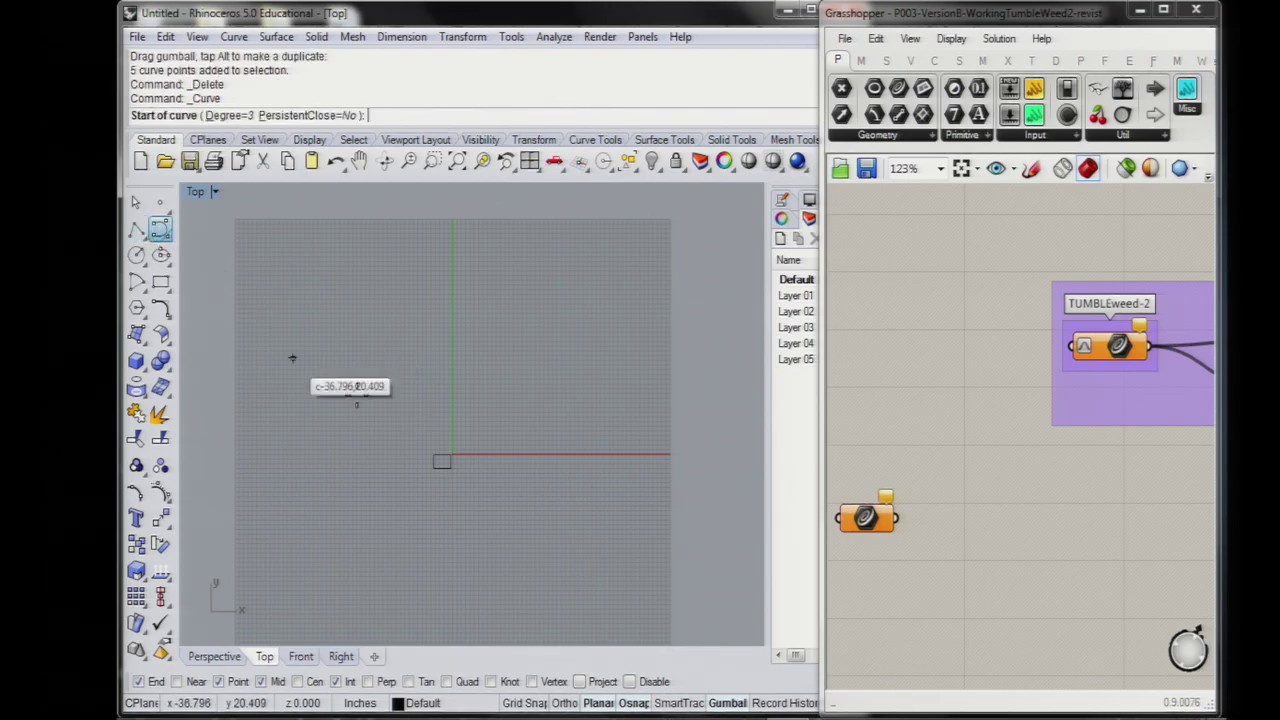
left_click(488, 412)
left_click(451, 419)
left_click(475, 460)
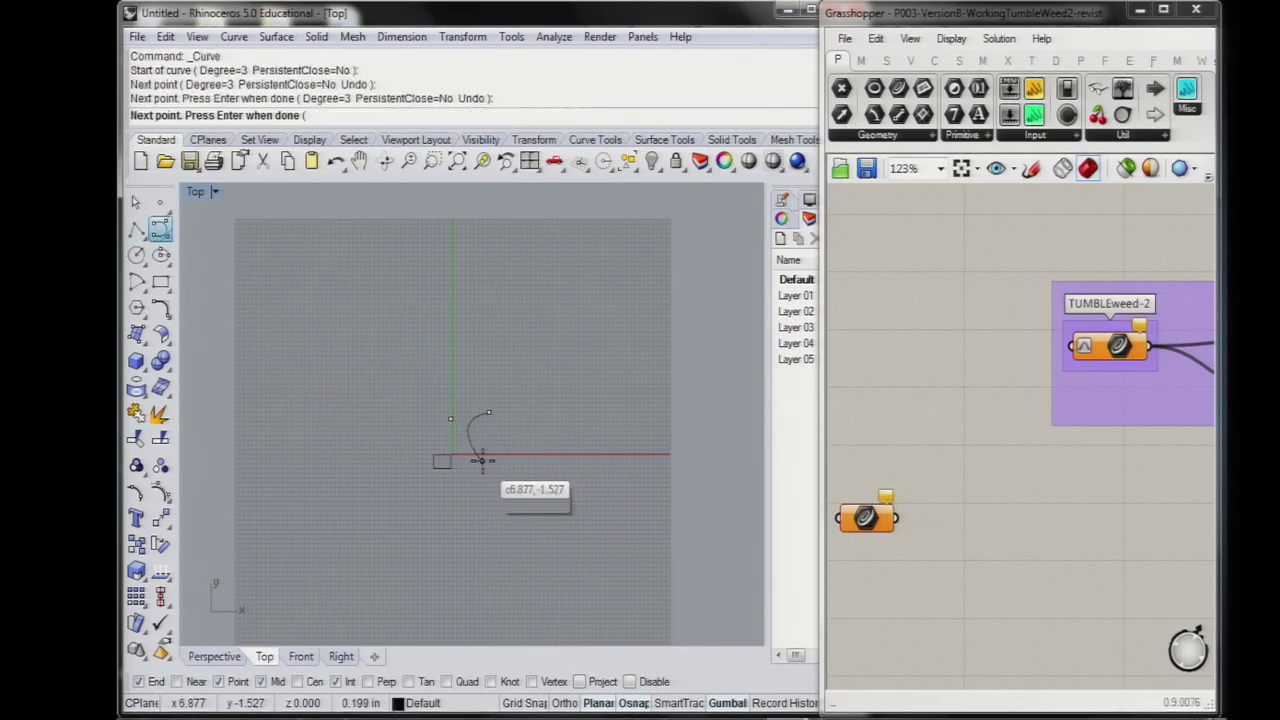
left_click(512, 448)
left_click(516, 420)
left_click(488, 412)
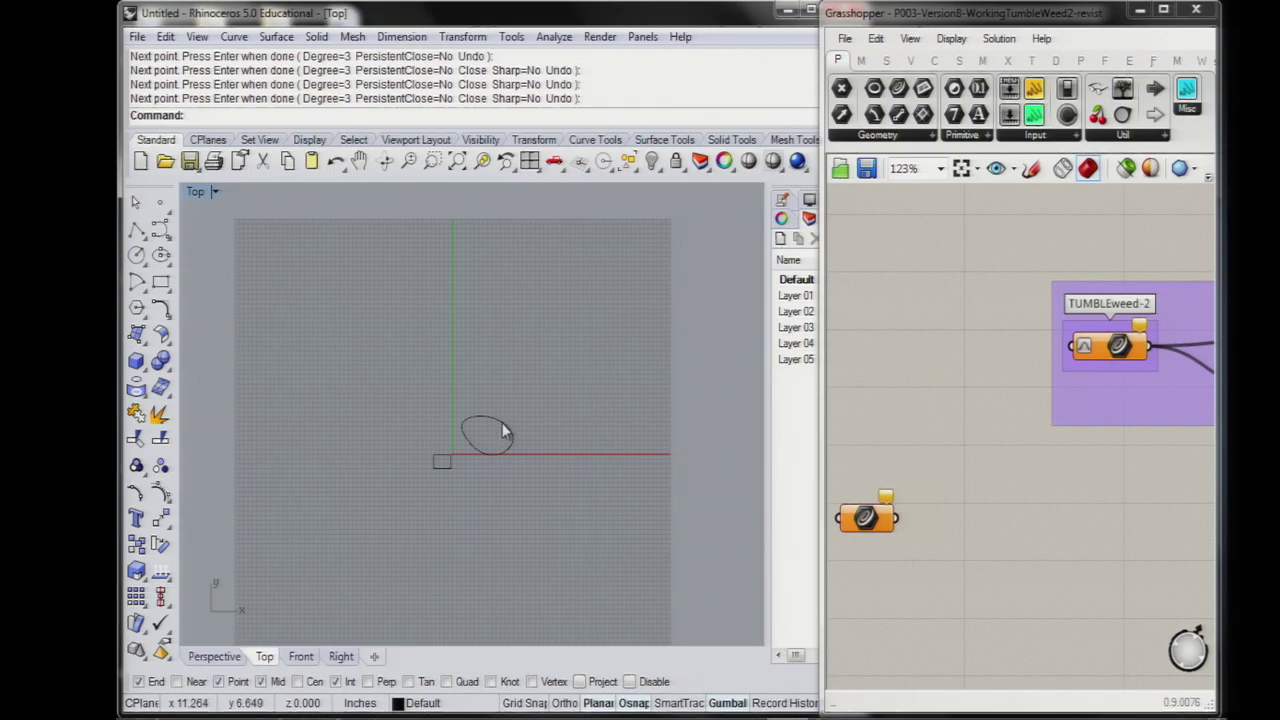
Step: Assign the egg-shaped curve as the single curve of the TUMBLEweed-2 parameter
left_click(503, 432)
right_click_drag(1028, 380, 934, 336)
left_click(1018, 312)
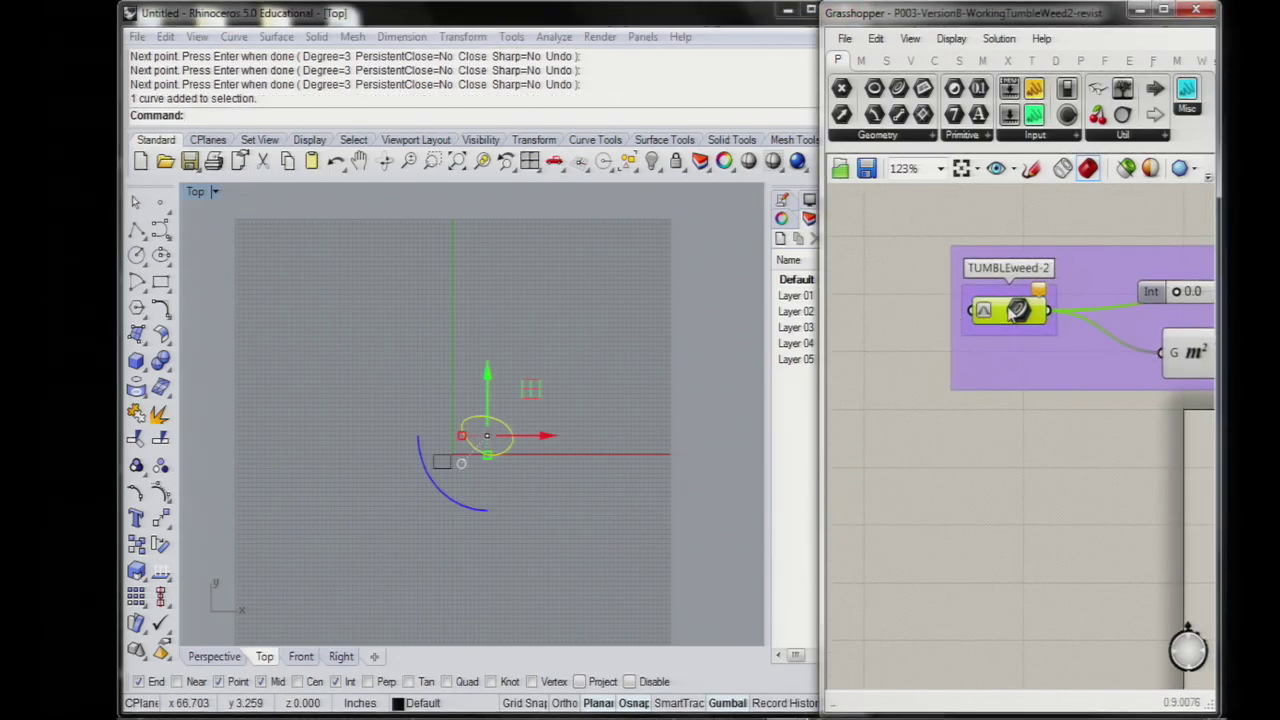
right_click(1018, 312)
left_click(1066, 545)
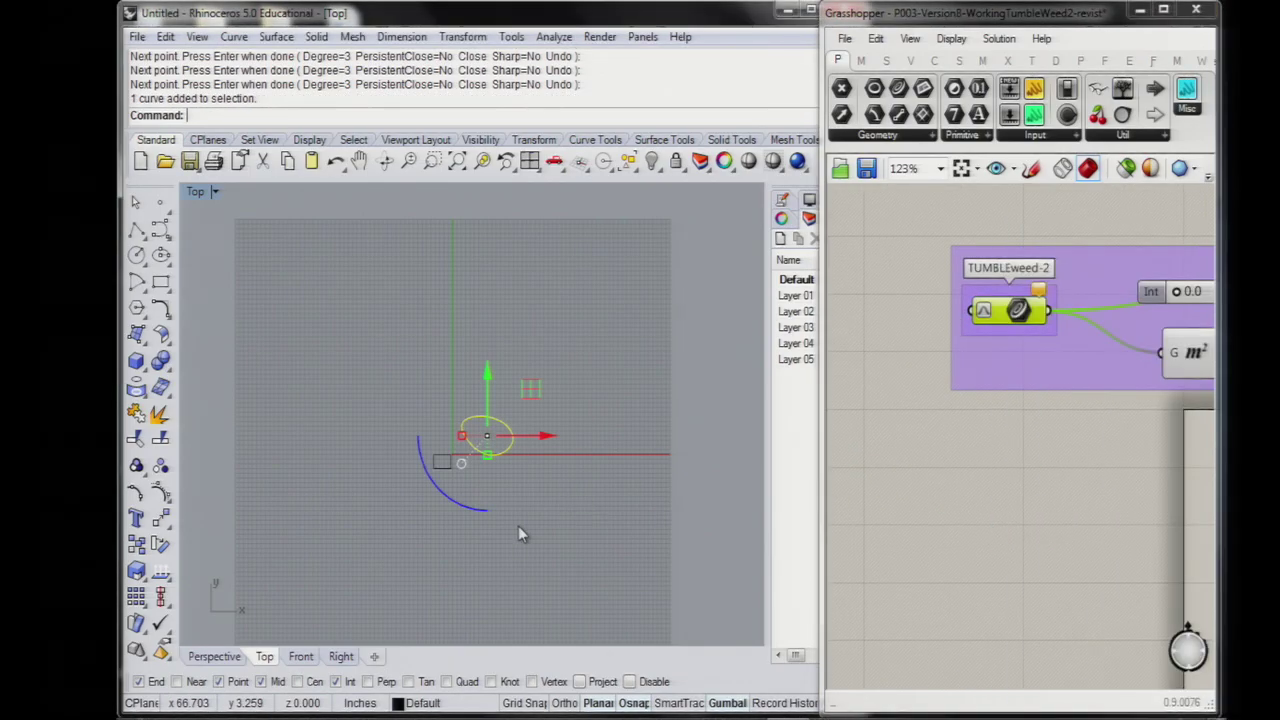
Step: Examine the generated scalloped offset pattern, and trace the definition from BasicPart-A through Create Perp Lines to the line-reversing group
scroll(485, 422, "up", 8)
right_click_drag(520, 471, 481, 327)
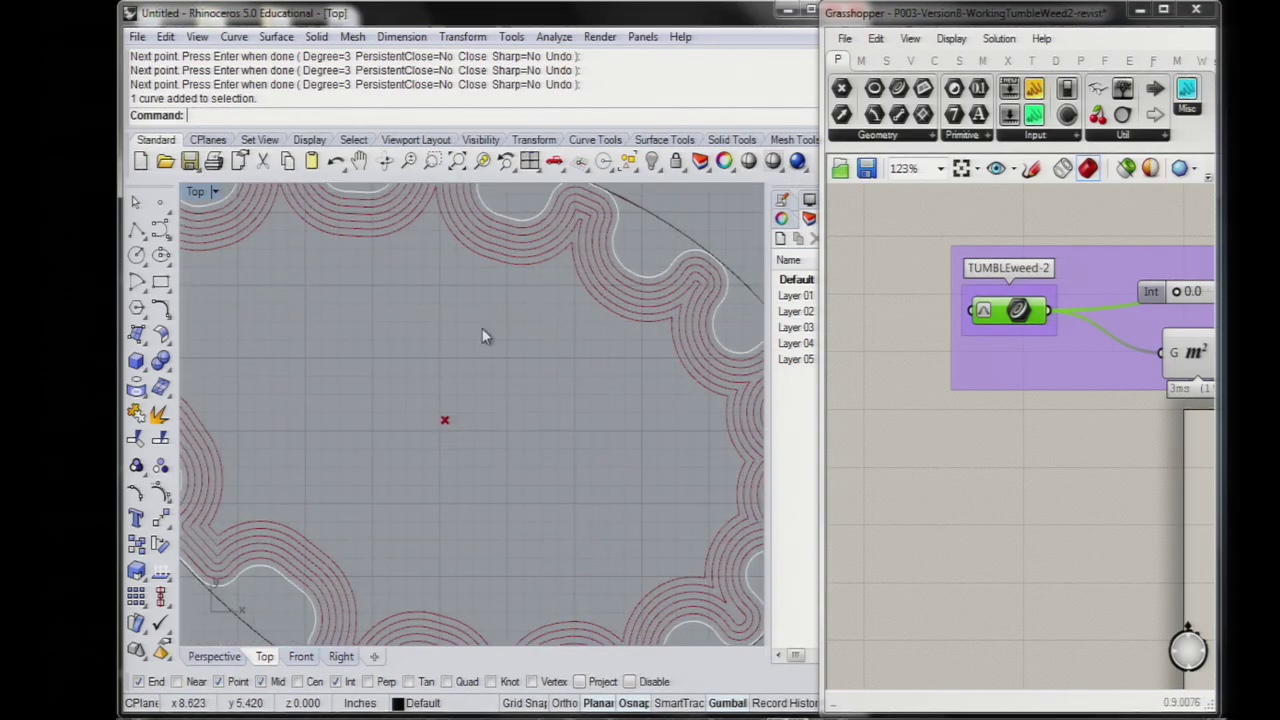
scroll(500, 380, "down", 5)
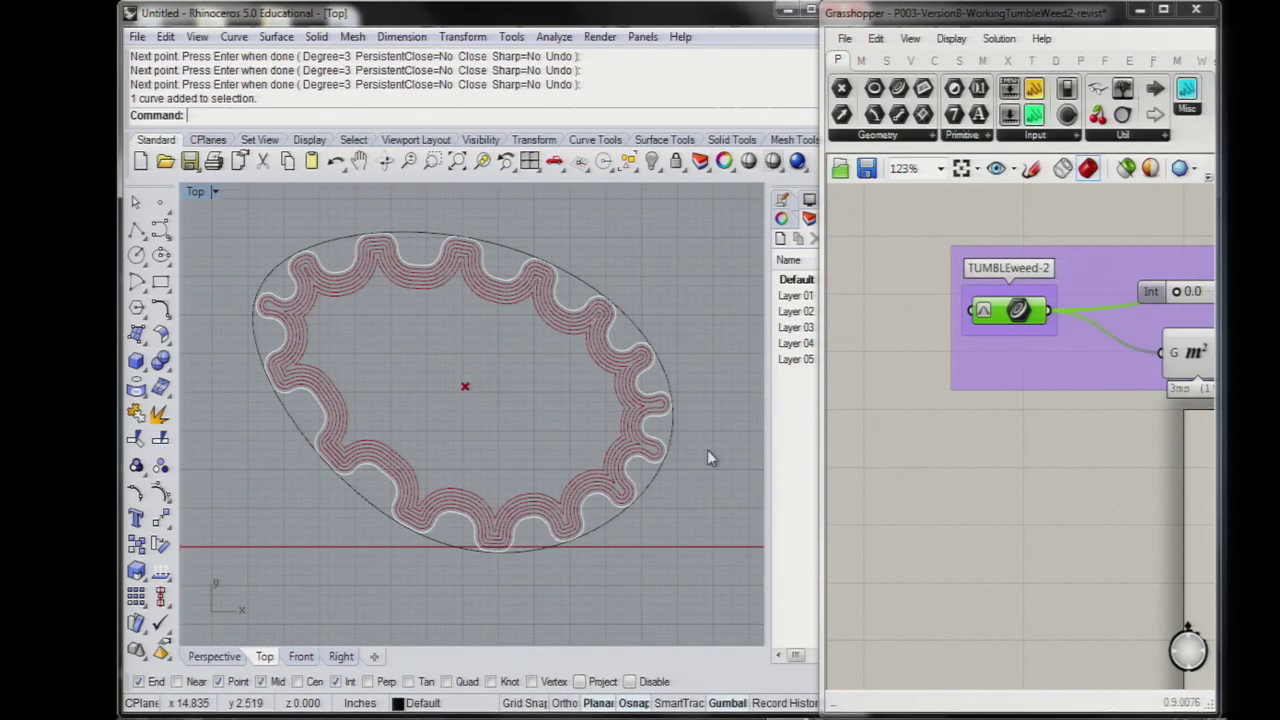
scroll(715, 460, "down", 5)
right_click_drag(1168, 545, 917, 355)
scroll(968, 483, "down", 5)
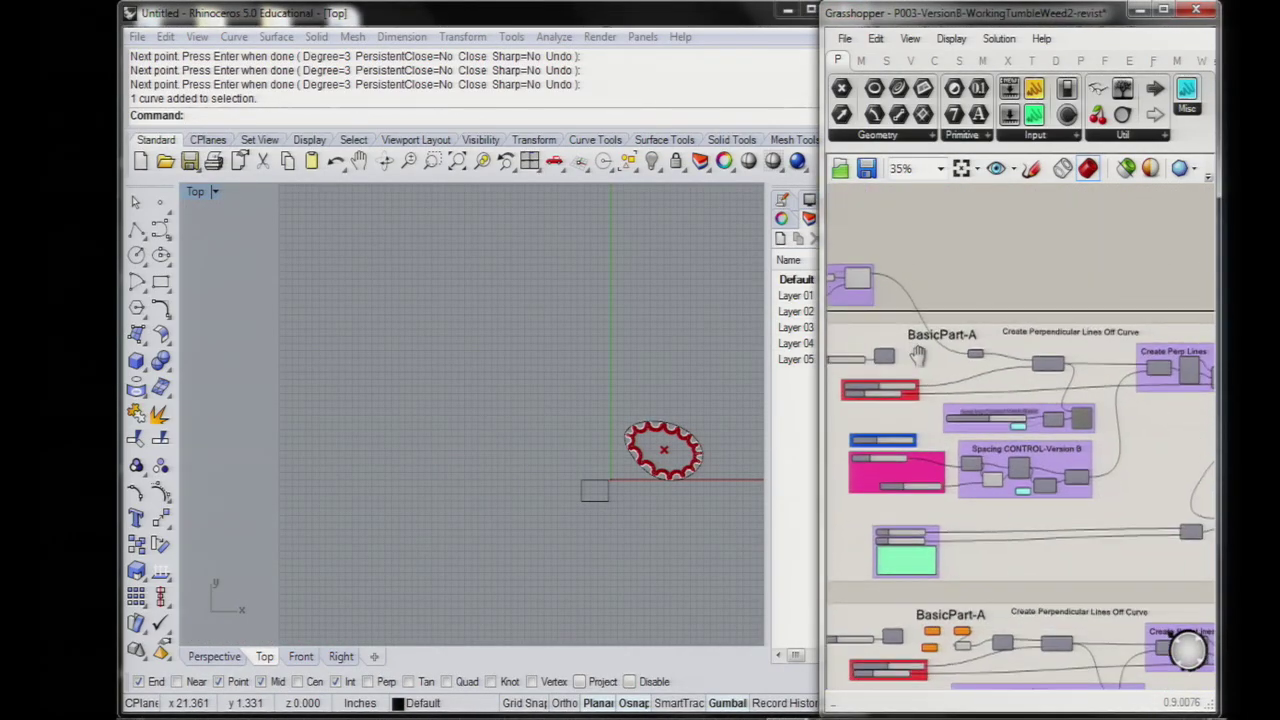
scroll(1190, 375, "up", 3)
right_click_drag(1150, 380, 1000, 375)
right_click_drag(1104, 371, 935, 320)
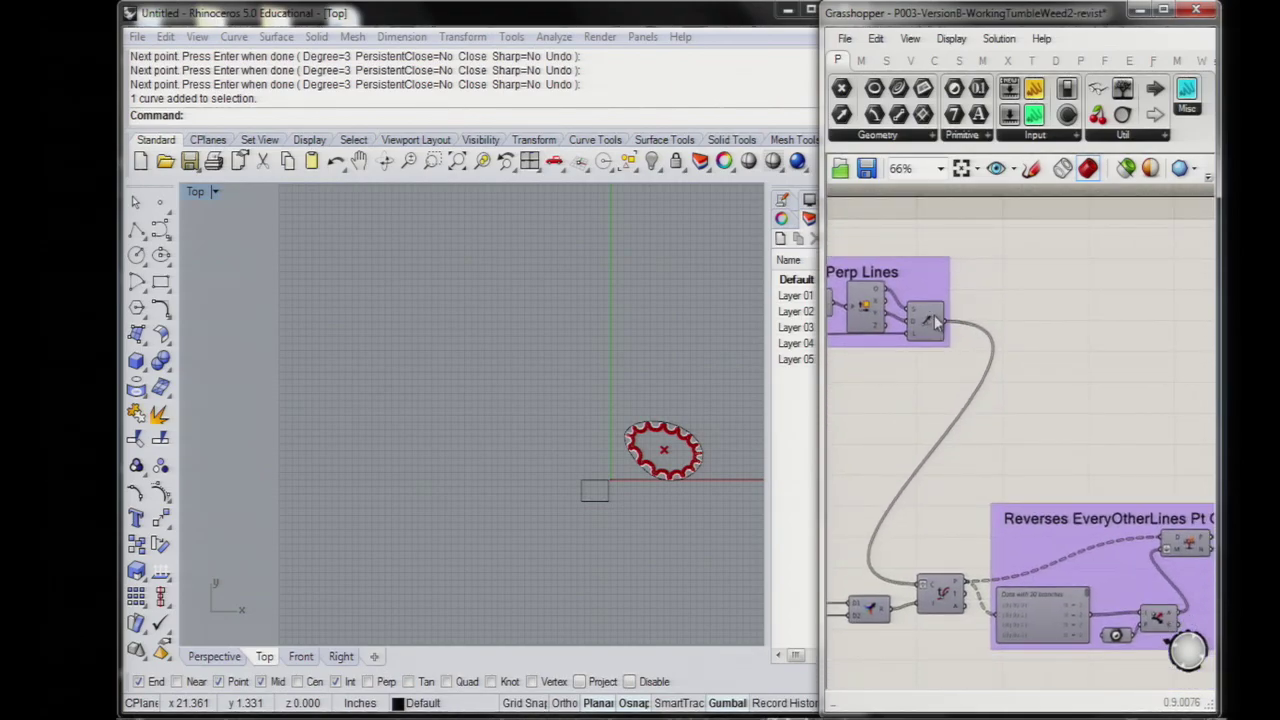
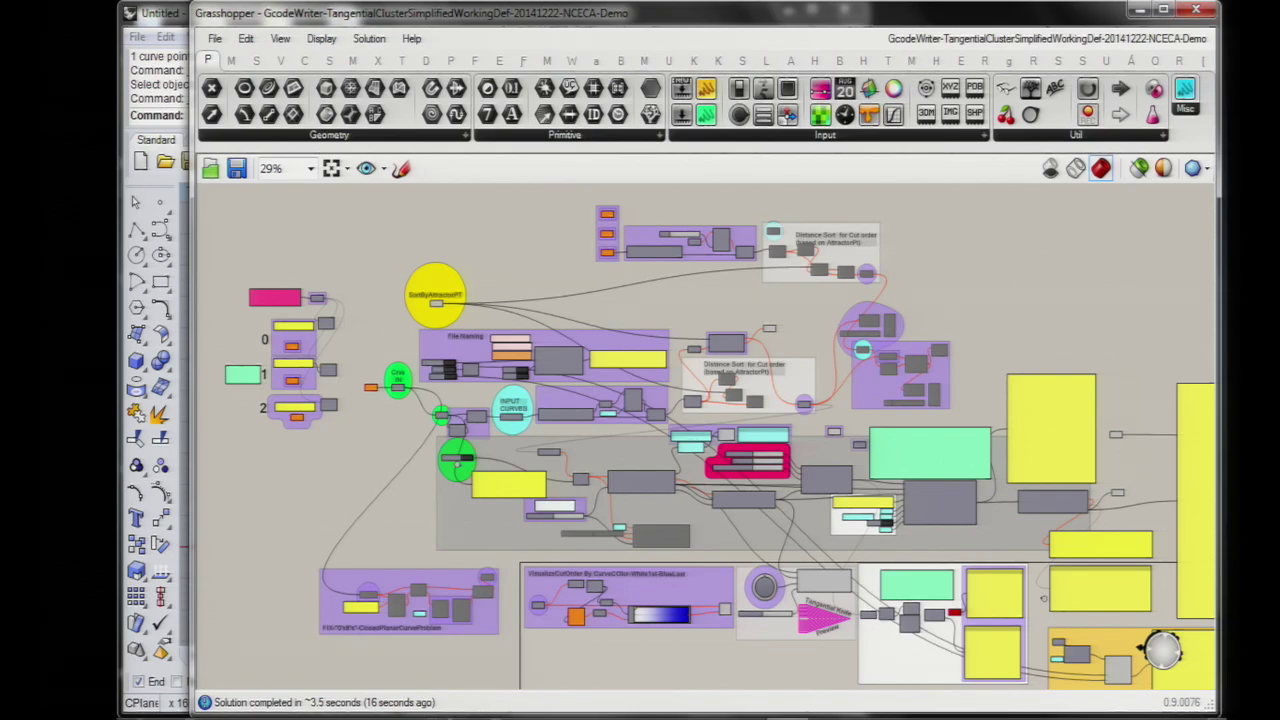
Step: Review the File Naming group of the GcodeWriter definition, including its resulting file name, and trigger CountUpONE
scroll(527, 345, "up", 4)
scroll(527, 345, "up", 2)
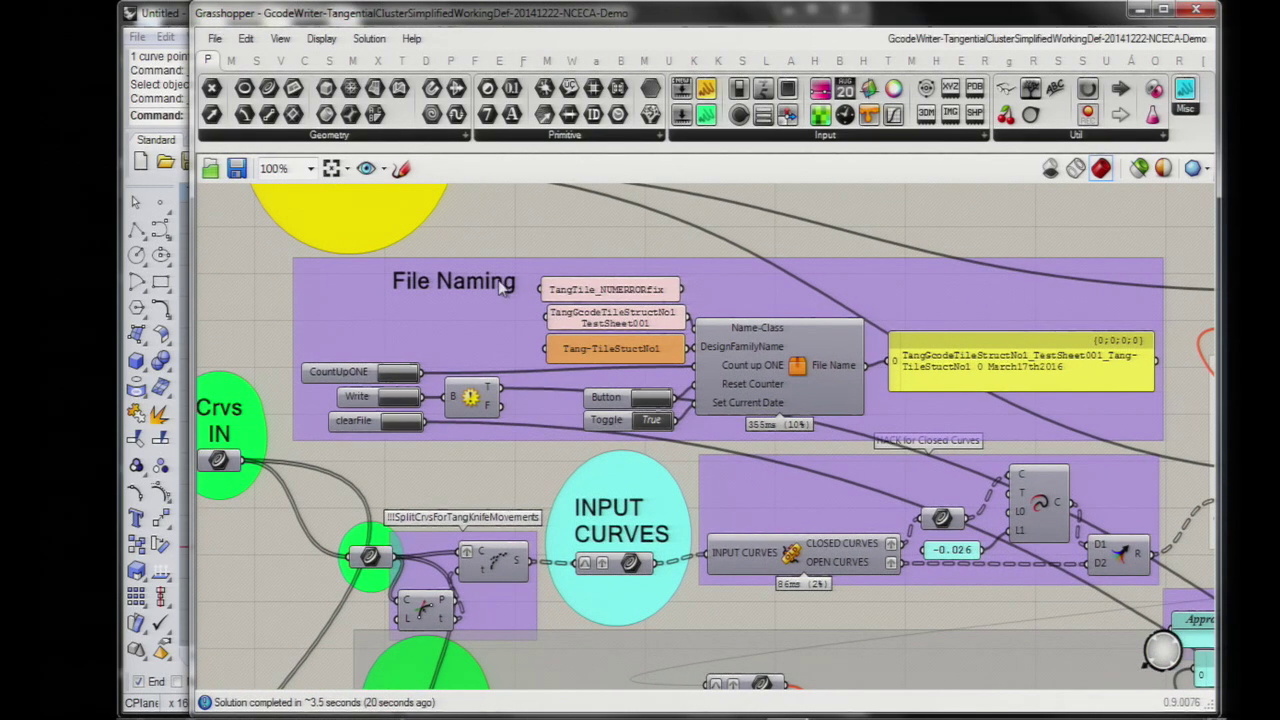
scroll(505, 287, "up", 1)
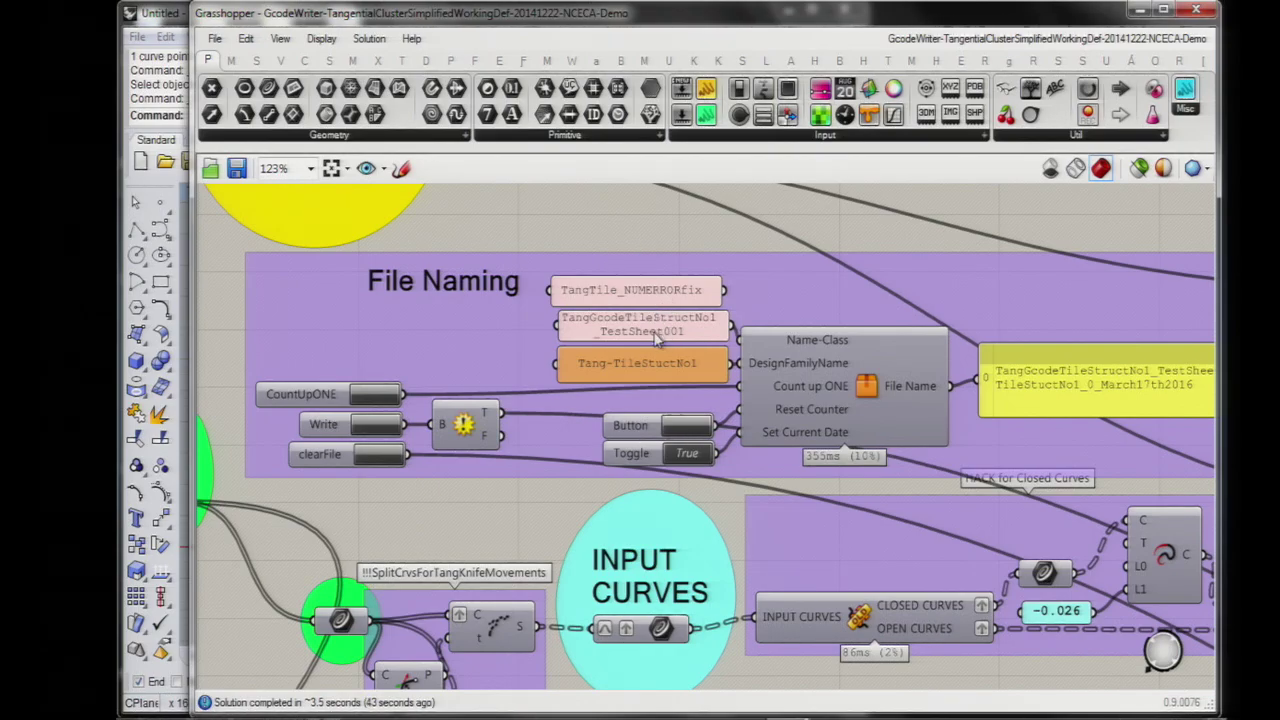
right_click_drag(614, 370, 500, 332)
right_click_drag(978, 312, 746, 257)
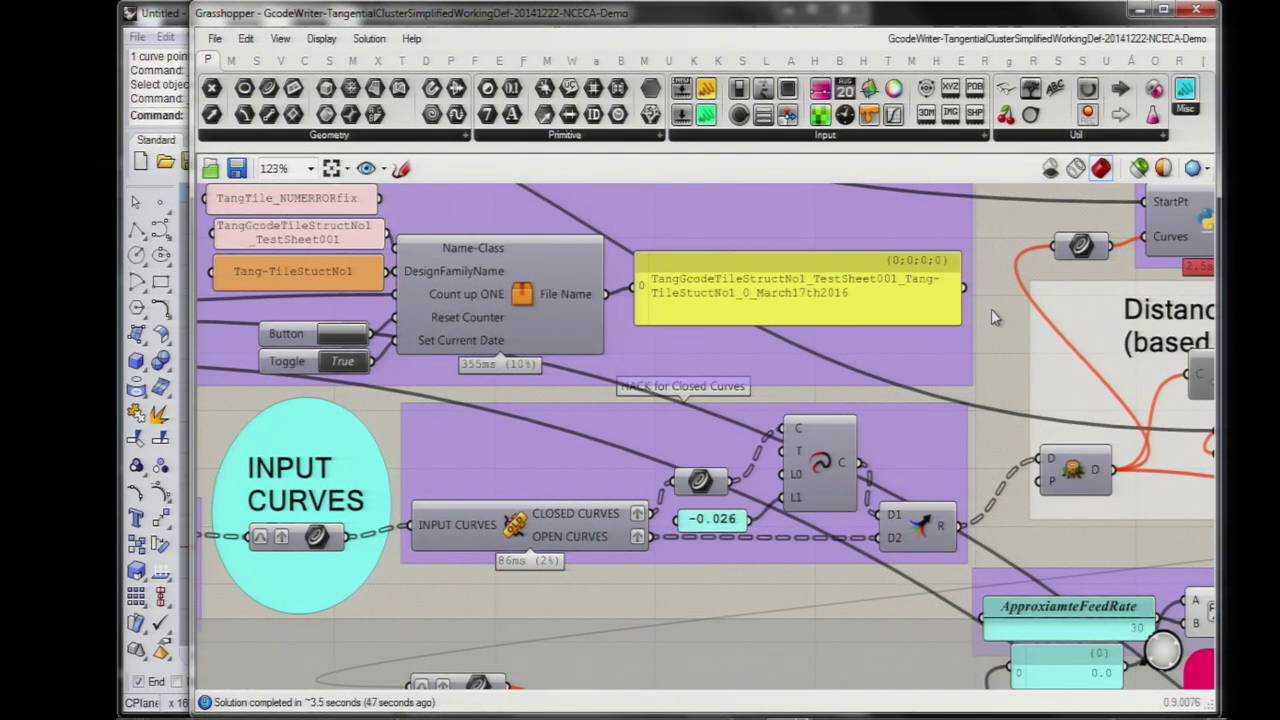
left_click_drag(956, 316, 1143, 318)
right_click_drag(680, 305, 1048, 353)
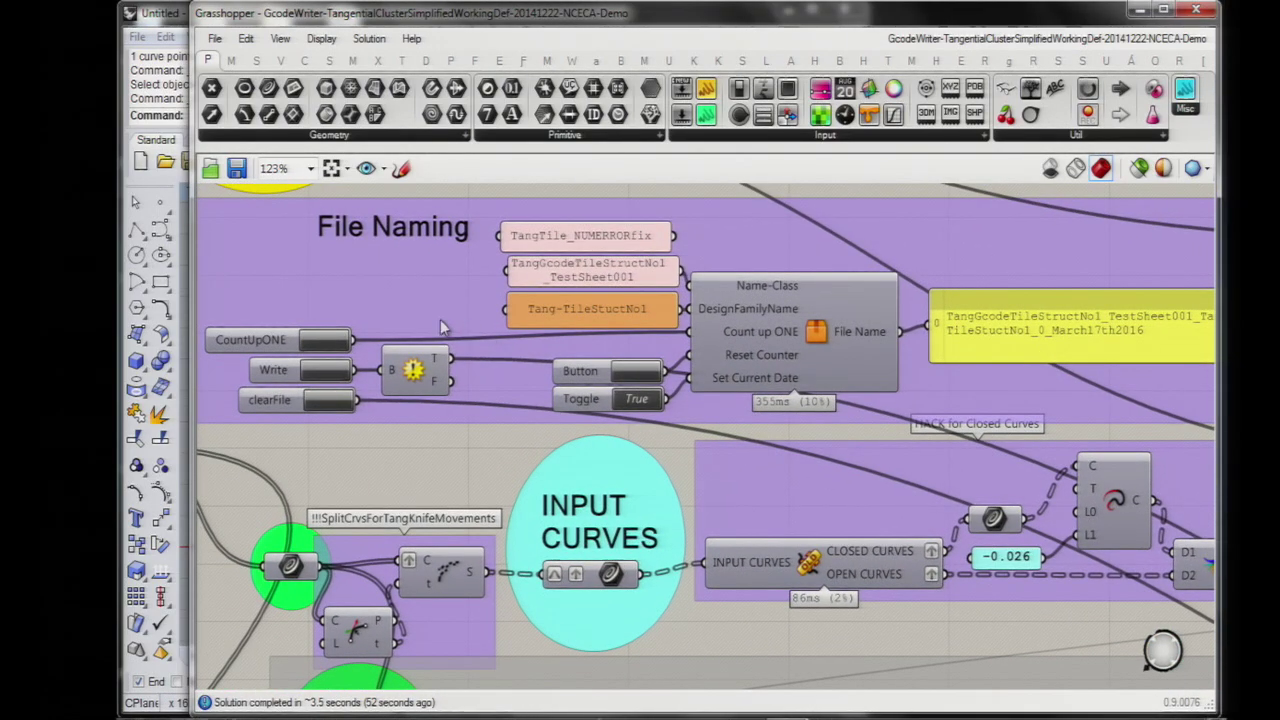
left_click(327, 343)
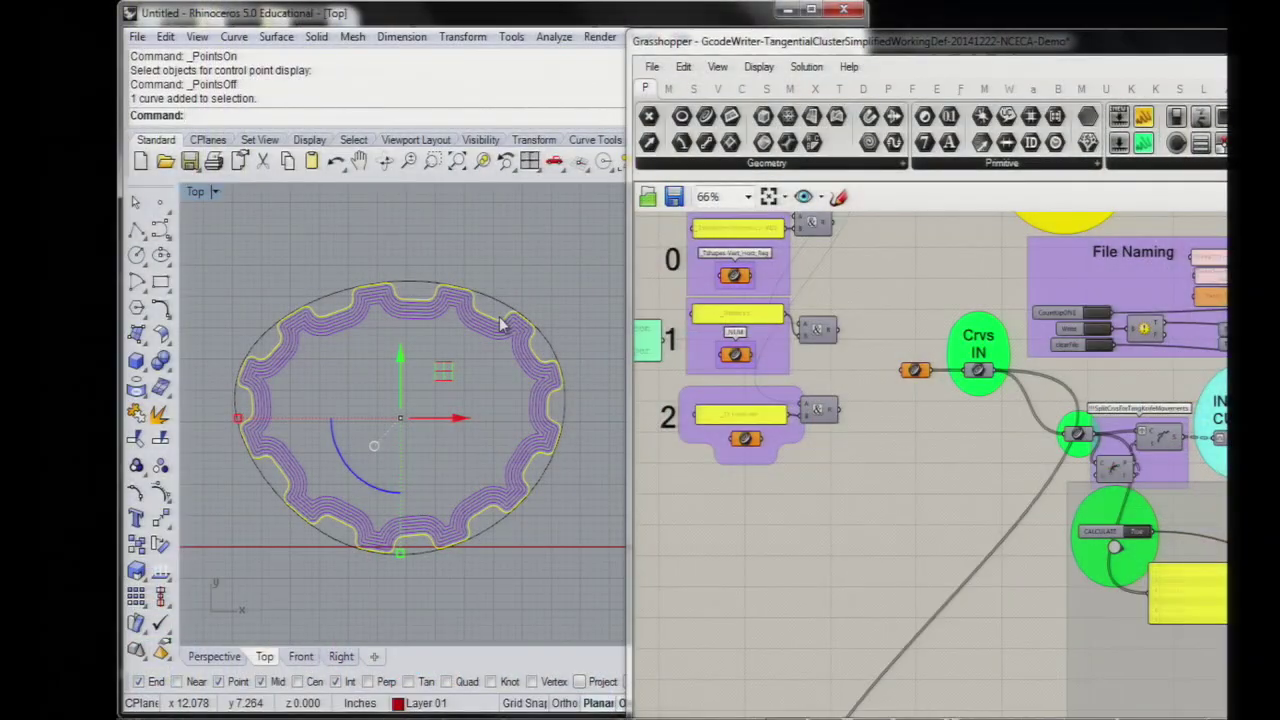
Step: Assign the six purple offset curves as multiple curves to the parameter feeding Crvs IN, and deselect them in Rhino
left_click(485, 370)
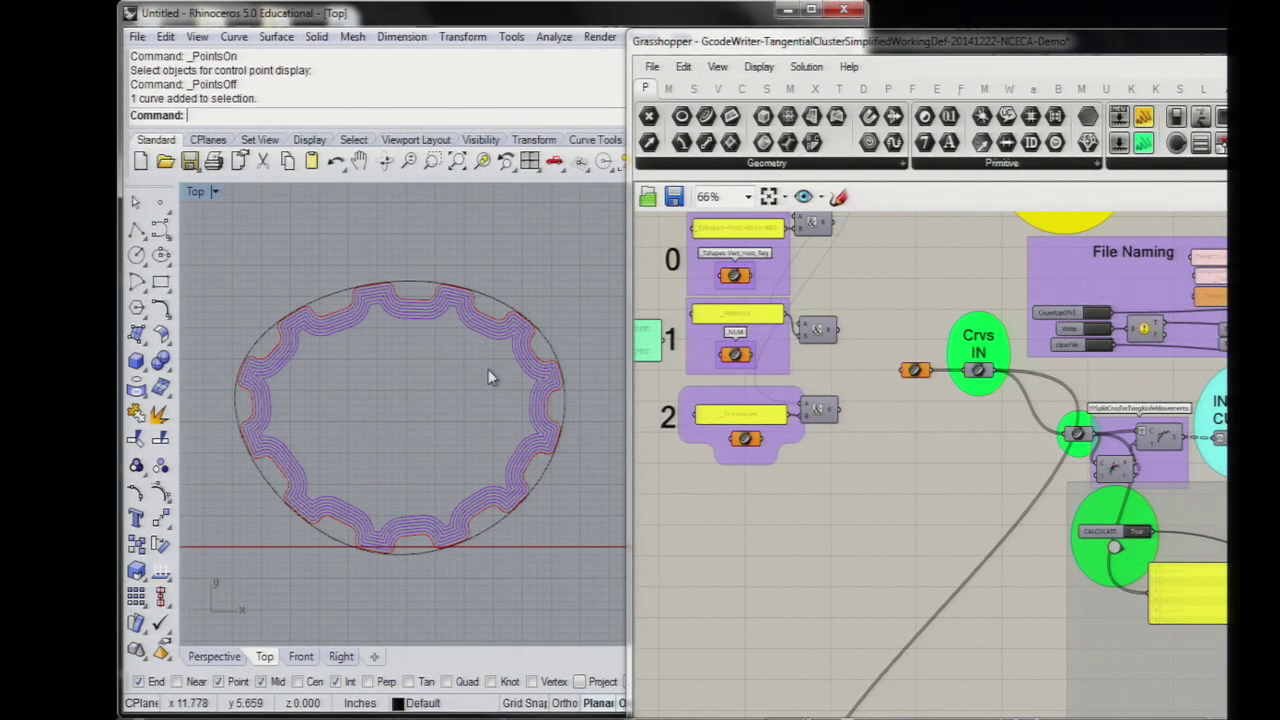
left_click(462, 325)
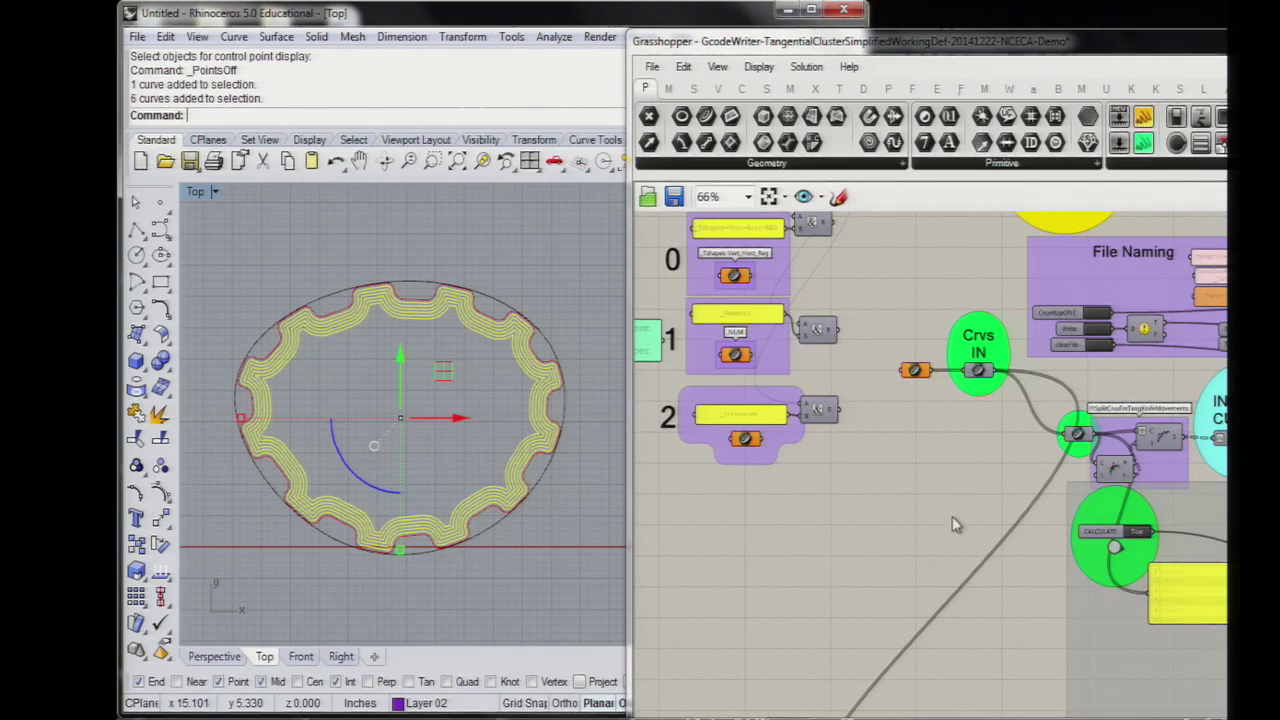
left_click(916, 370)
scroll(918, 372, "up", 10)
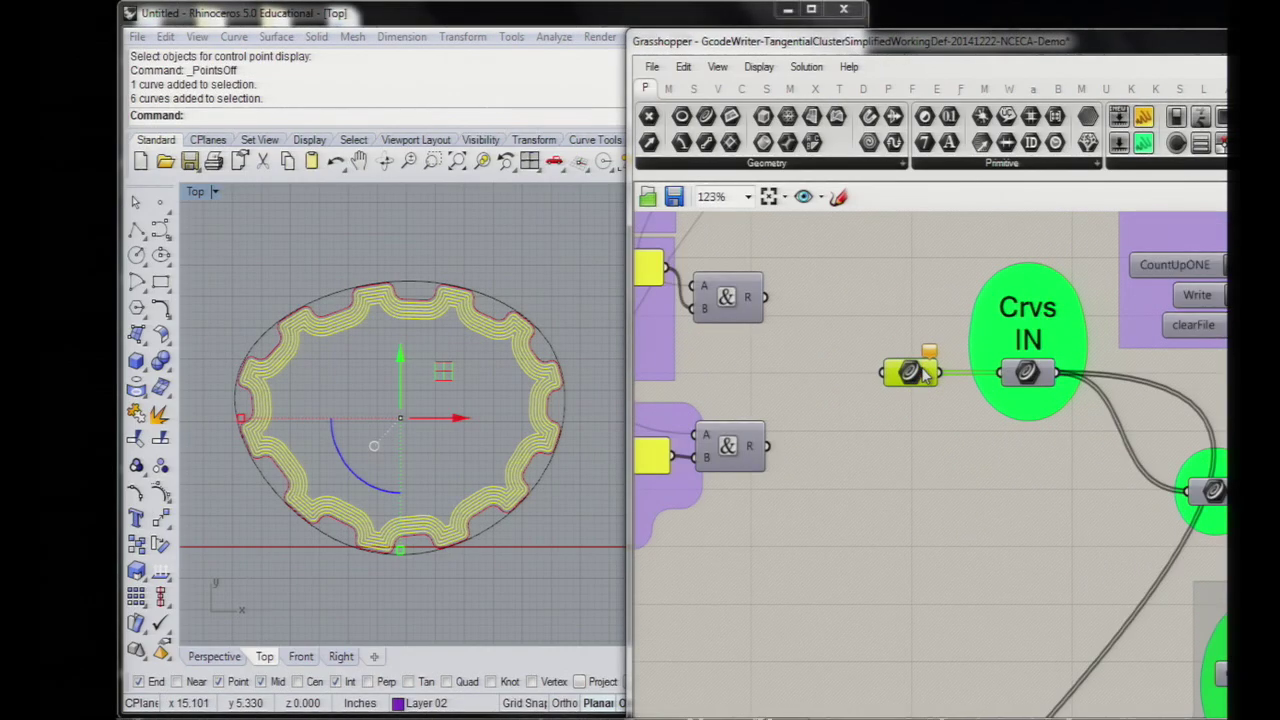
right_click(868, 385)
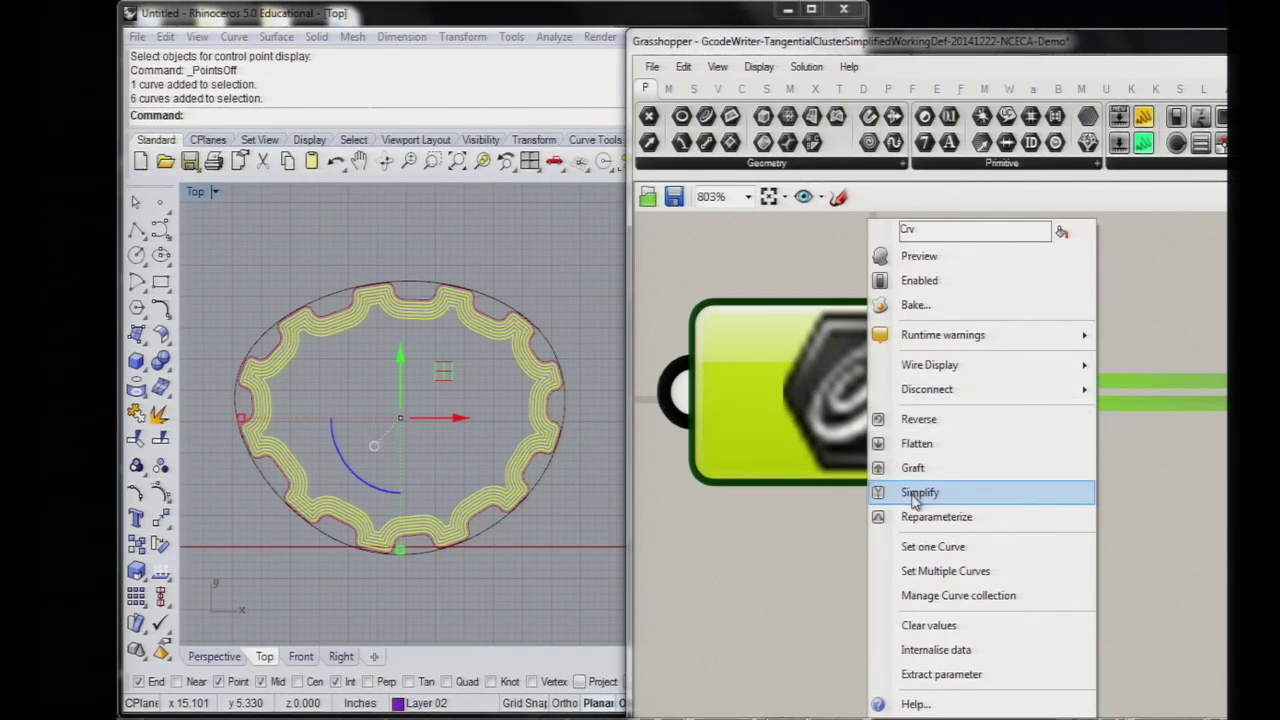
left_click(940, 571)
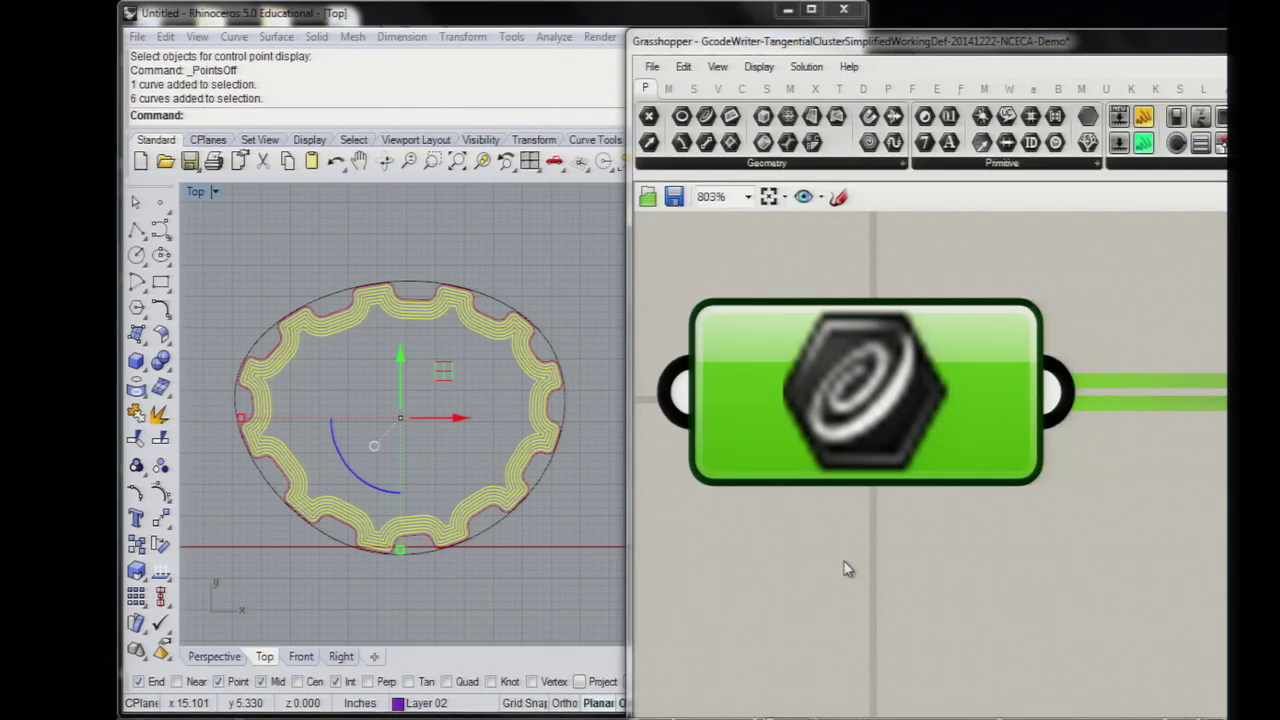
scroll(847, 568, "down", 5)
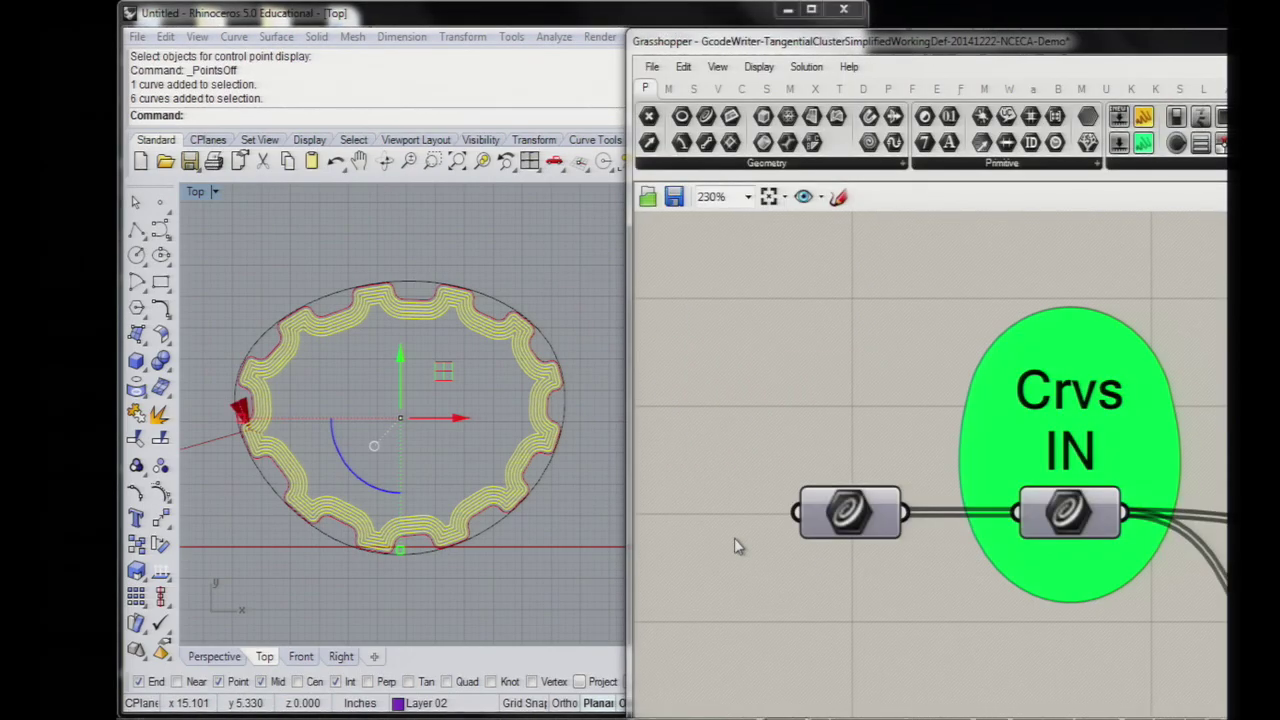
right_click(580, 476)
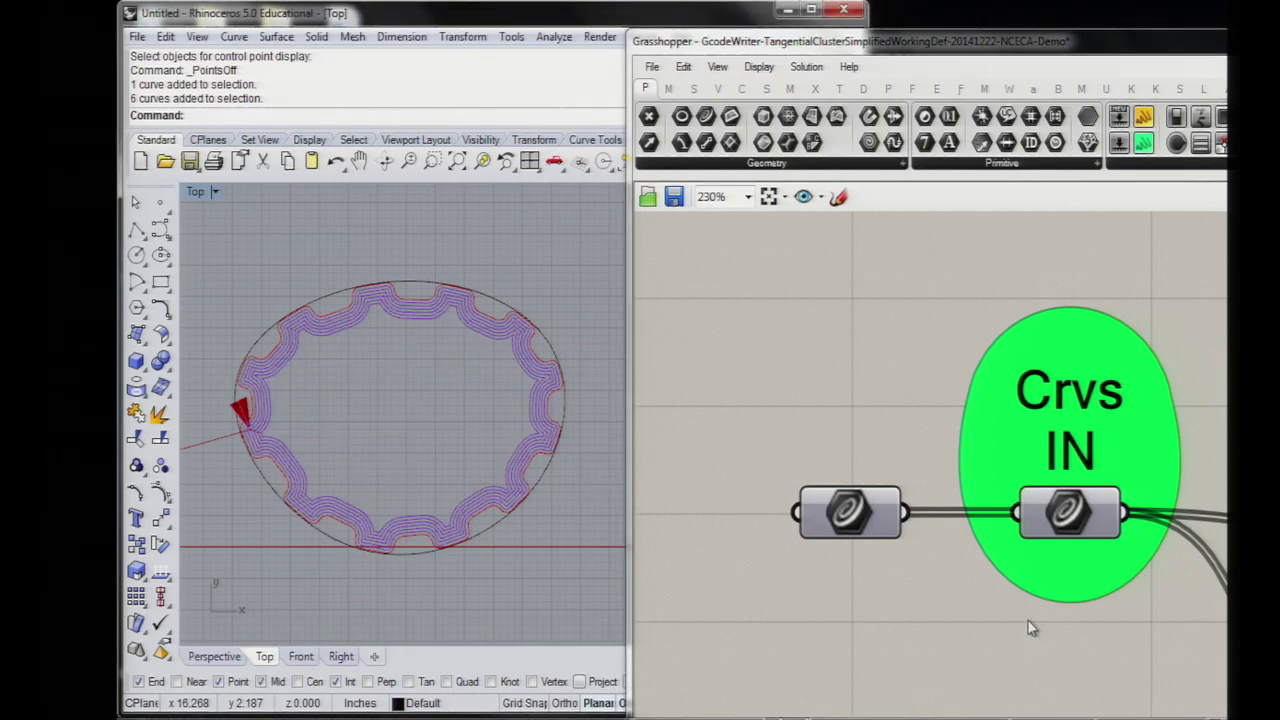
Step: Widen the Grasshopper window slightly and inspect the pink knife preview at the start of the curves in Rhino
scroll(974, 617, "down", 4)
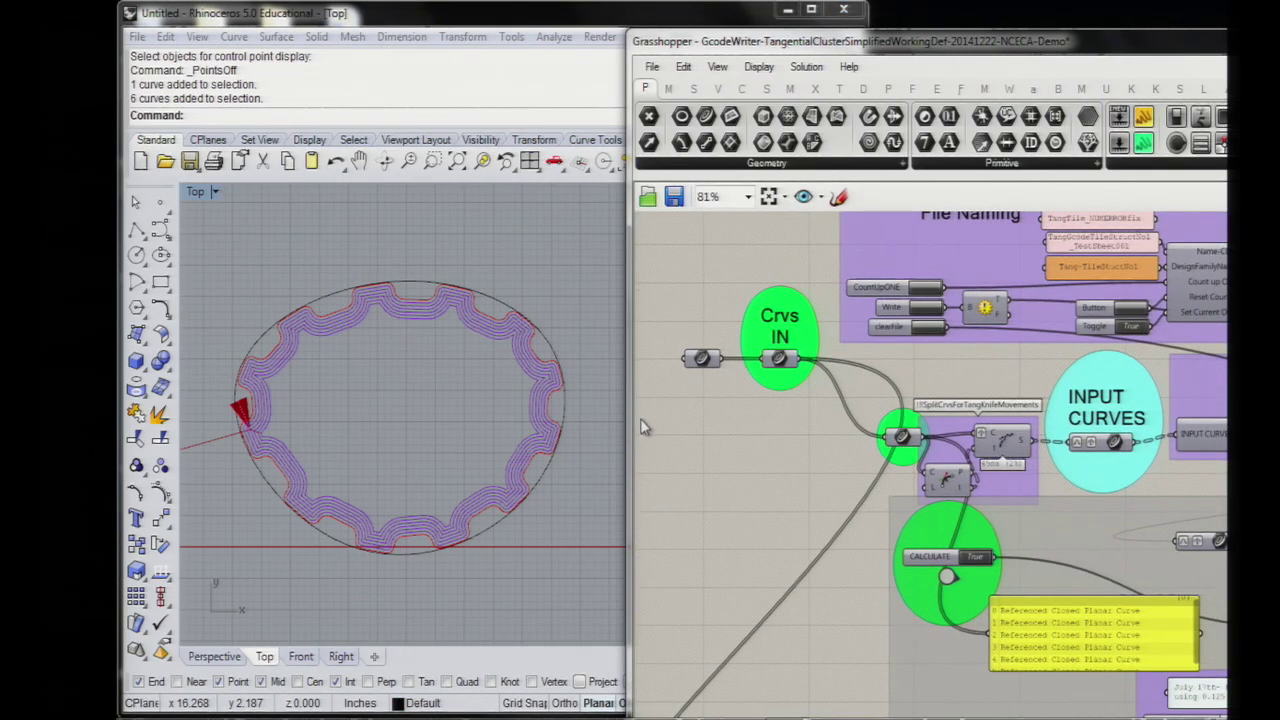
left_click_drag(630, 432, 542, 432)
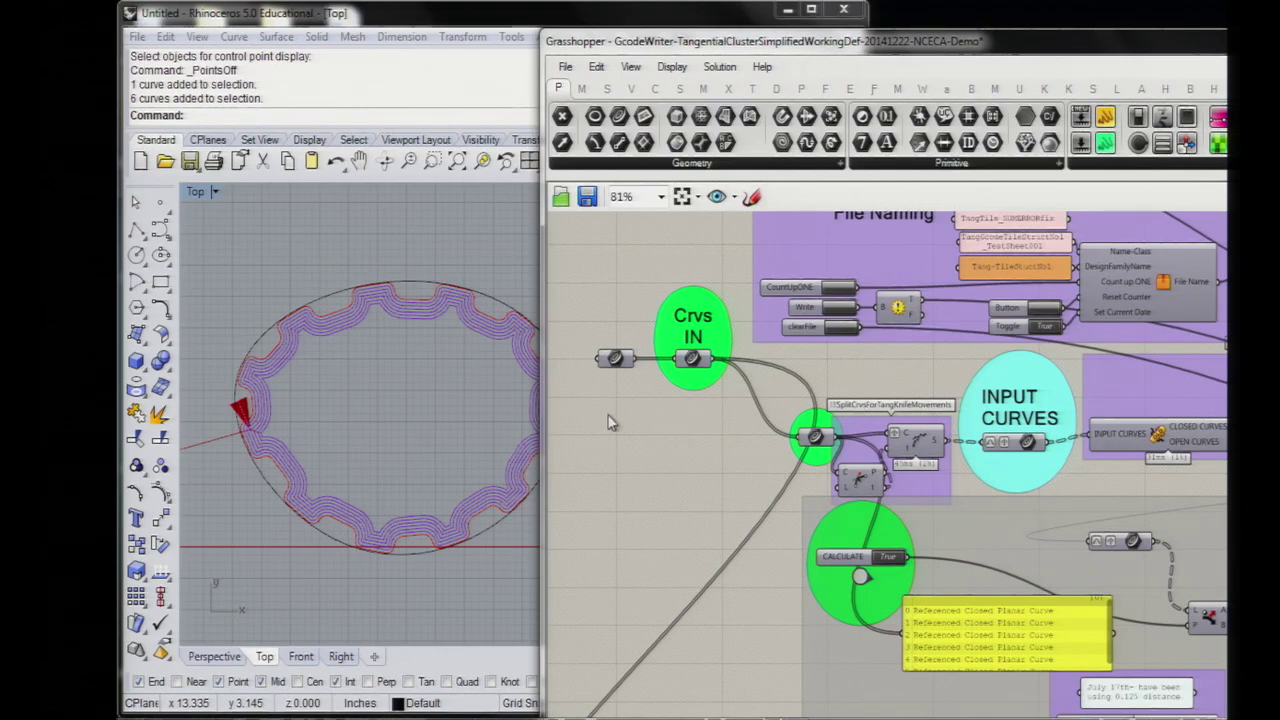
left_click_drag(545, 442, 562, 442)
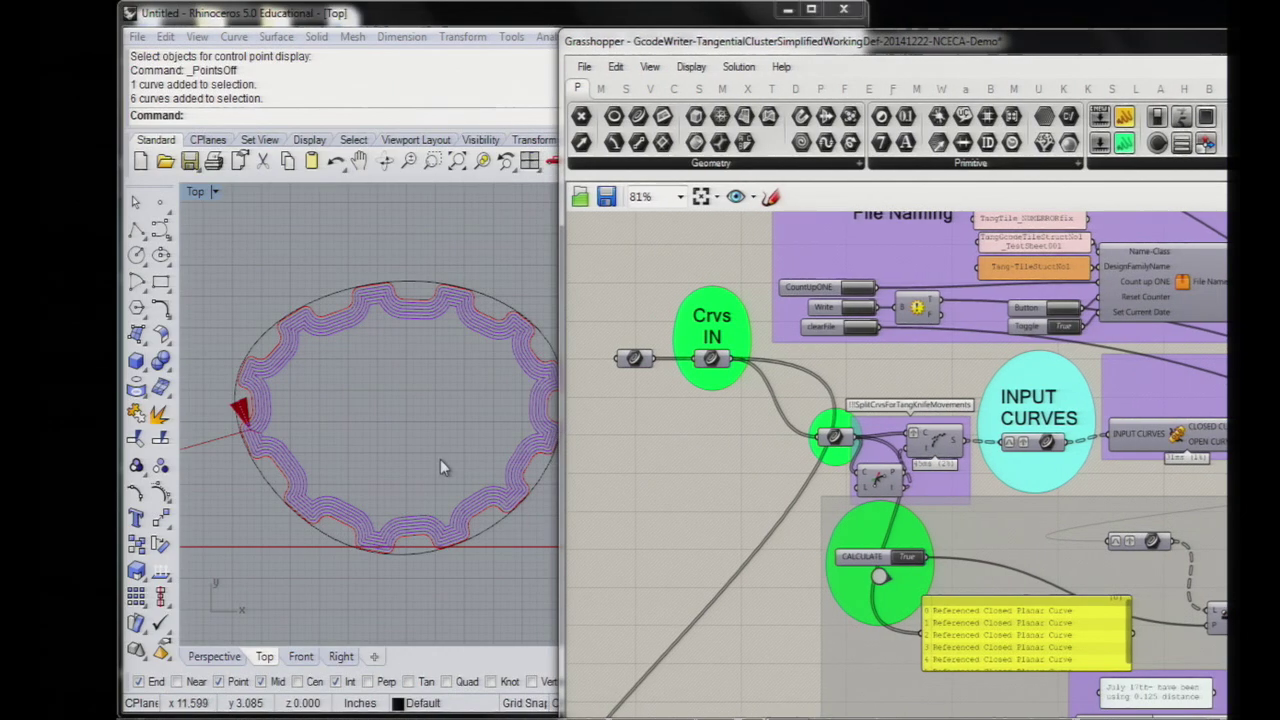
scroll(259, 408, "up", 5)
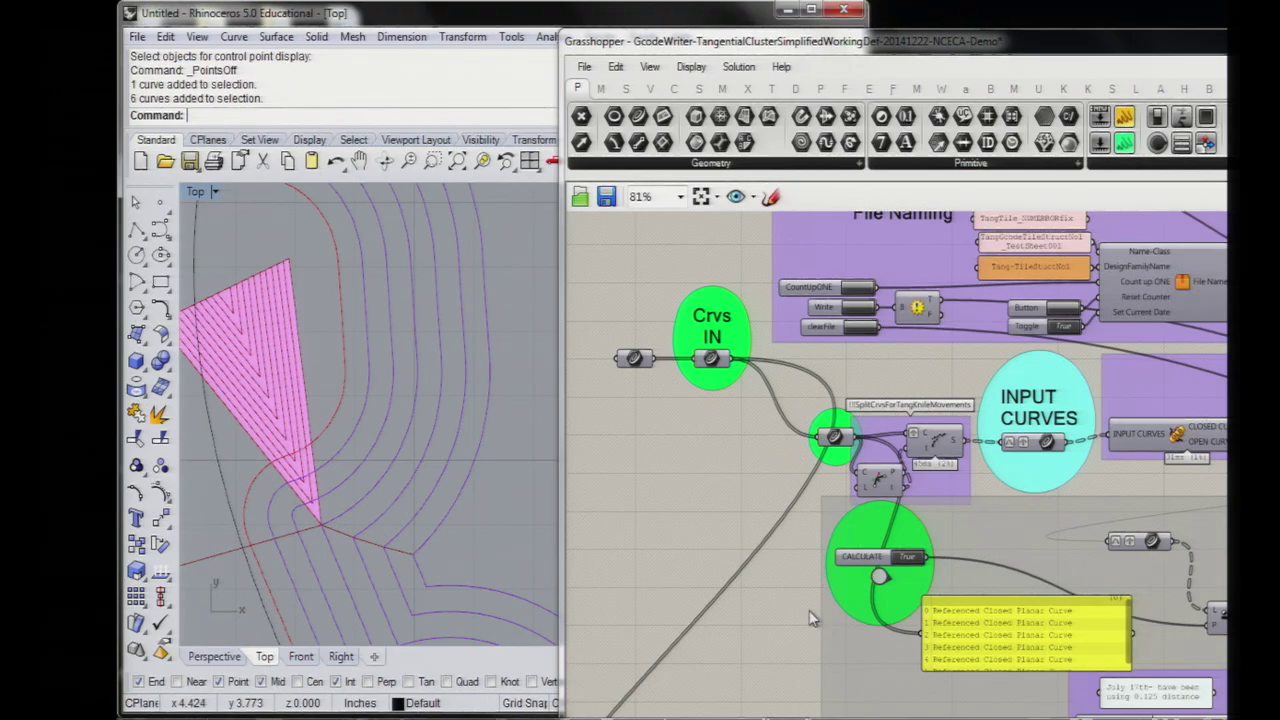
Step: Set PlaceAlongCurve in the Tangential Knife Preview group to 0.100 and examine the knife tip's position on the curve
right_click_drag(822, 639, 891, 455)
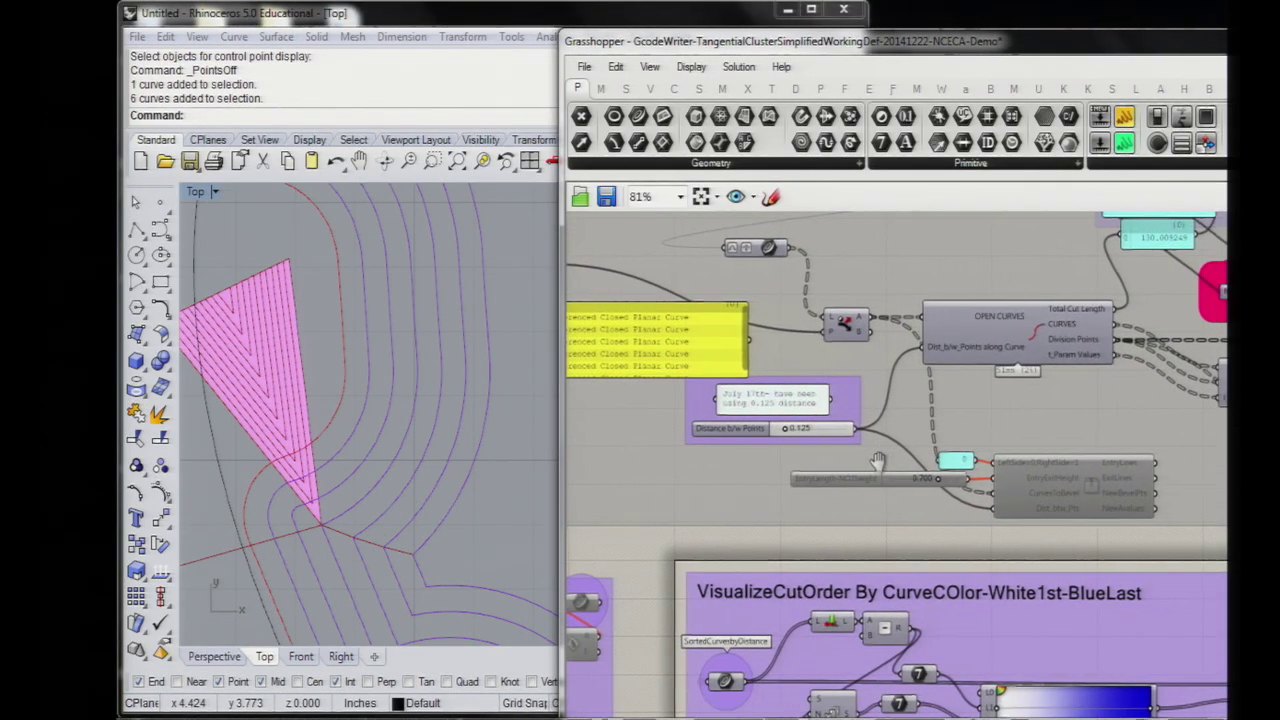
scroll(832, 372, "down", 2)
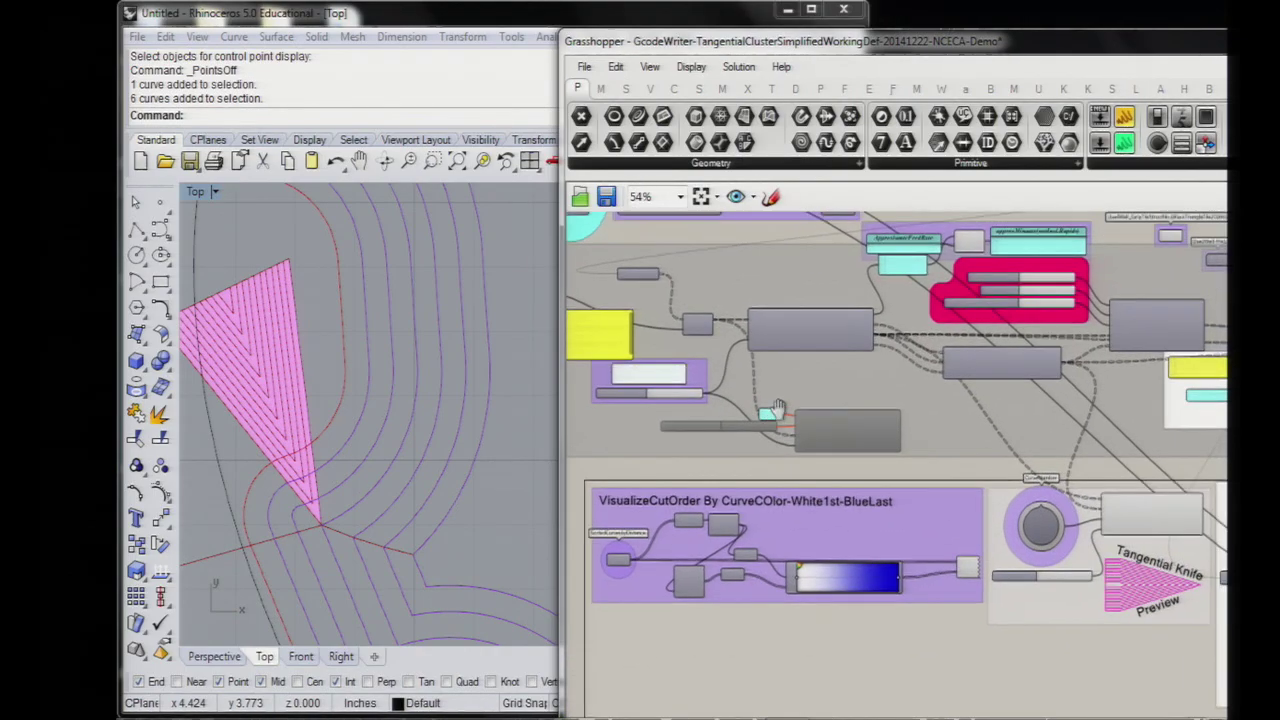
scroll(1082, 597, "up", 3)
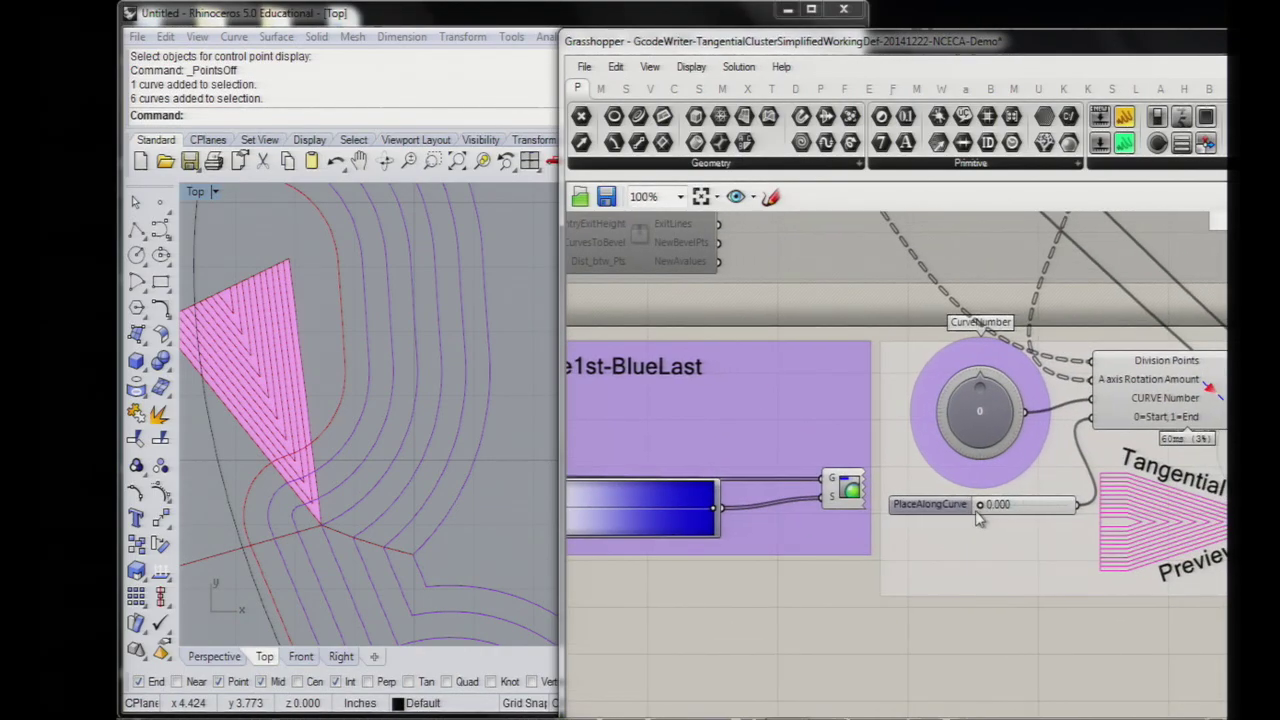
scroll(499, 508, "down", 5)
right_click_drag(499, 508, 357, 403)
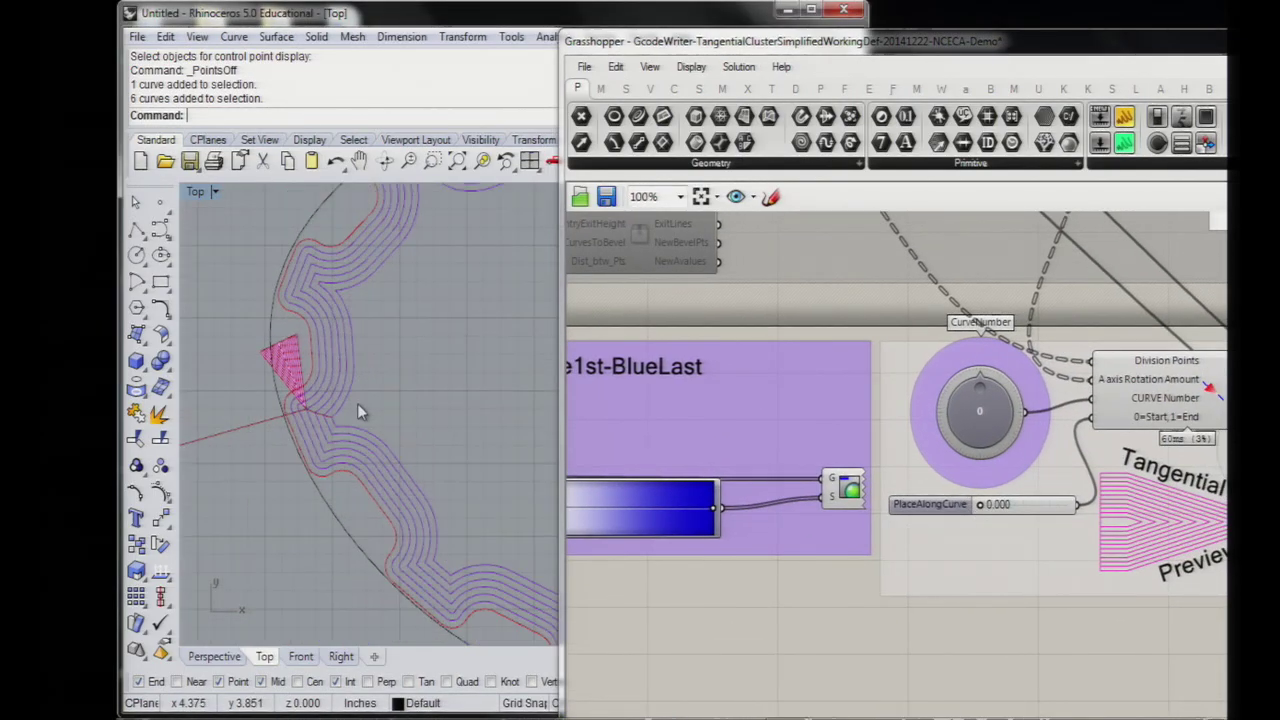
scroll(357, 403, "down", 2)
mouse_move(983, 510)
left_mouse_down()
mouse_move(1068, 508)
mouse_move(988, 508)
left_mouse_up()
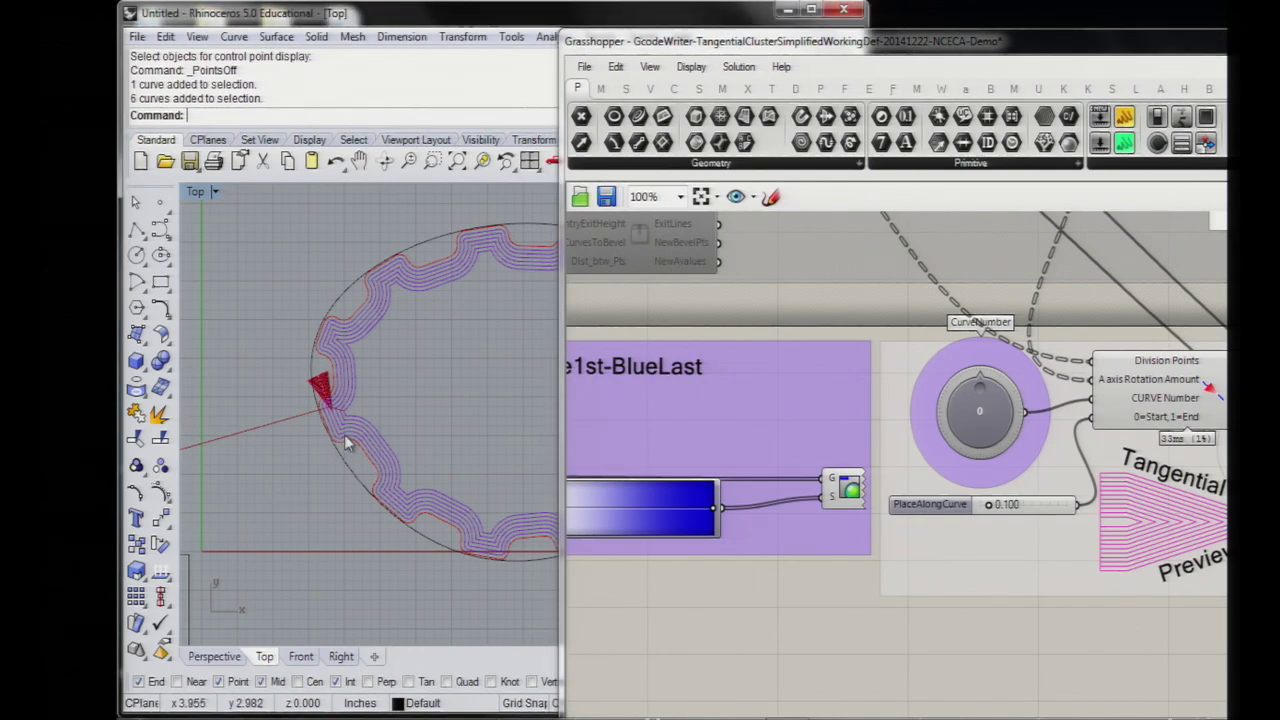
scroll(300, 400, "up", 5)
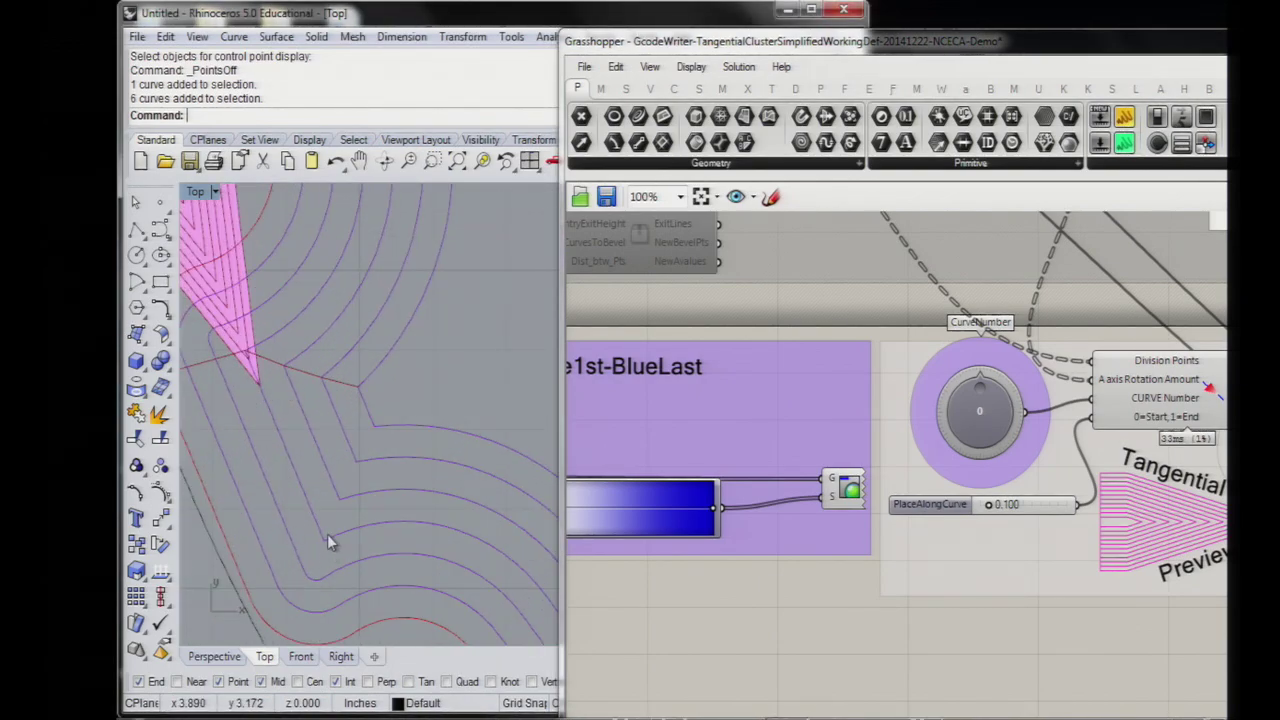
scroll(330, 340, "up", 4)
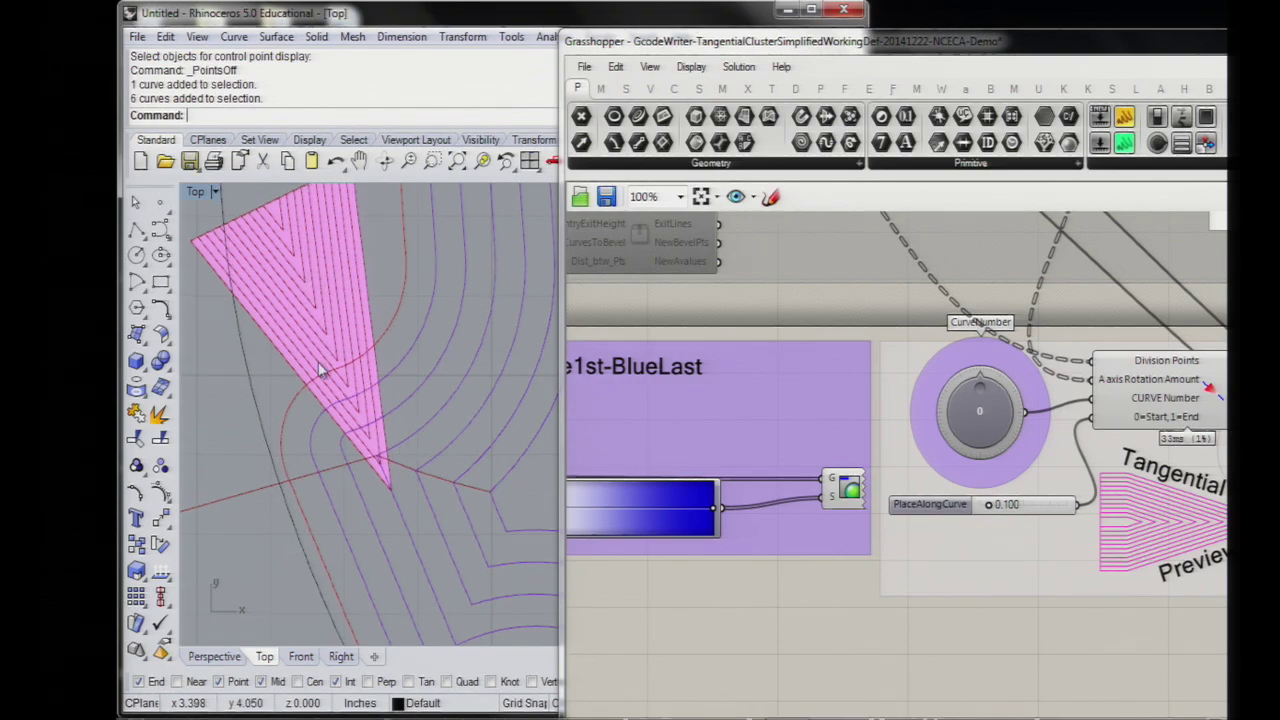
right_click_drag(331, 373, 314, 332)
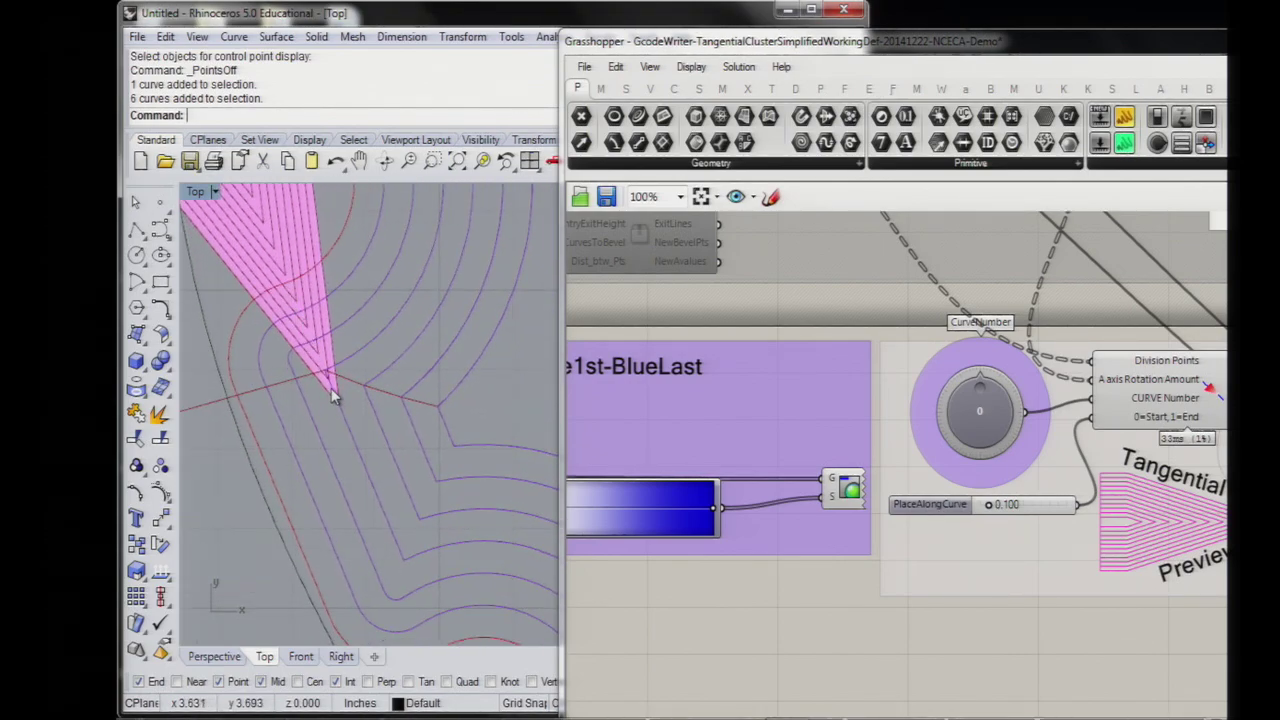